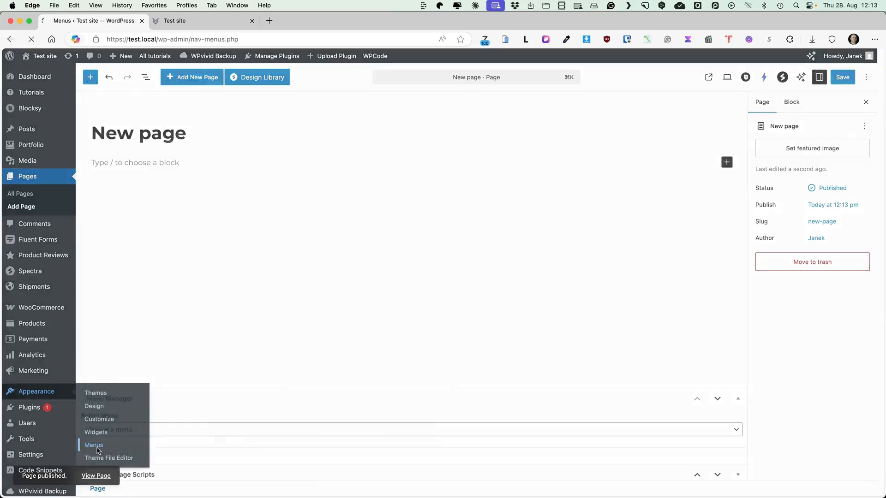
Load the Footer middle menu for editing and add the "New page" page to it.
left_click(189, 133)
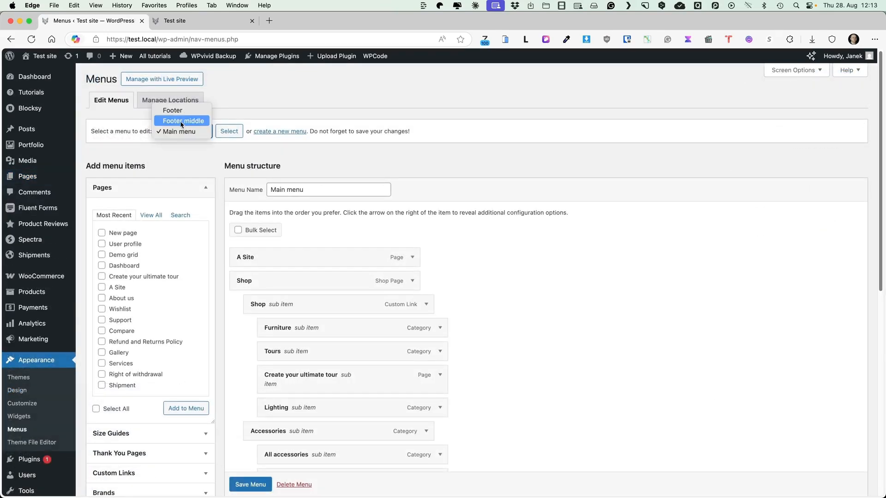
left_click(180, 121)
left_click(233, 133)
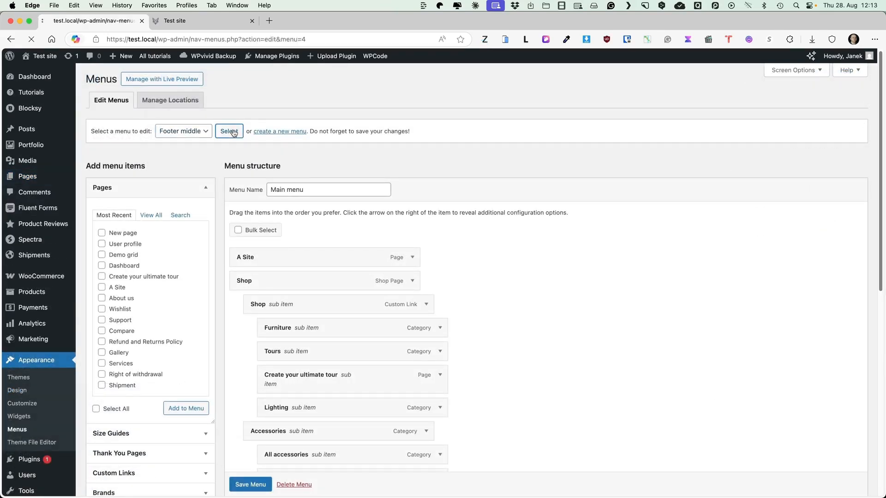
left_click(135, 234)
left_click(186, 408)
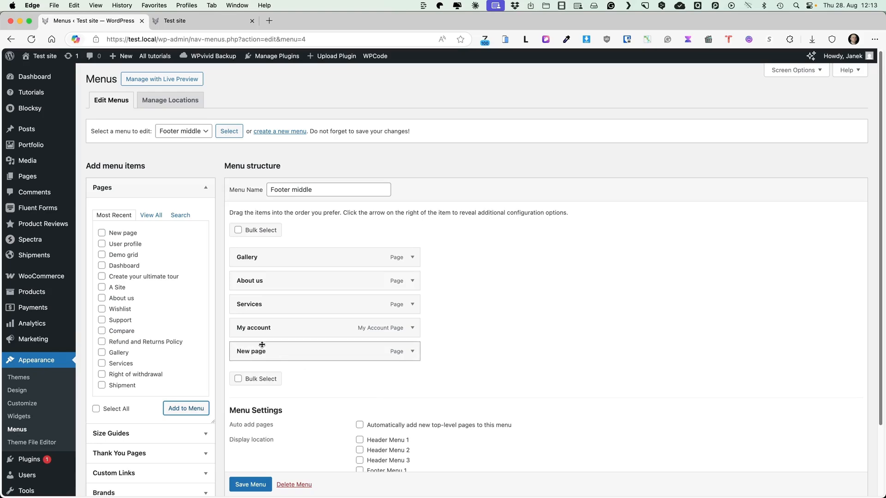
Nest the "New page" item as a sub item of About us and save the menu.
left_click_drag(267, 344, 281, 297)
scroll(281, 298, "down", 2)
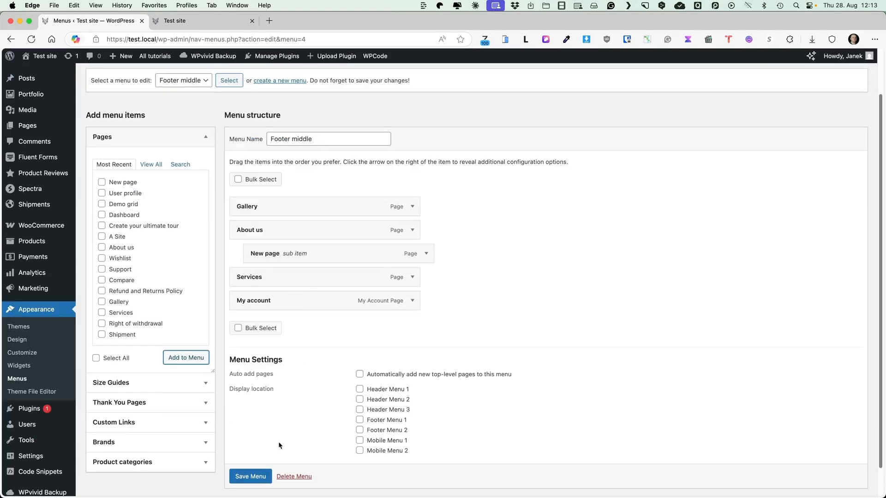
left_click(244, 480)
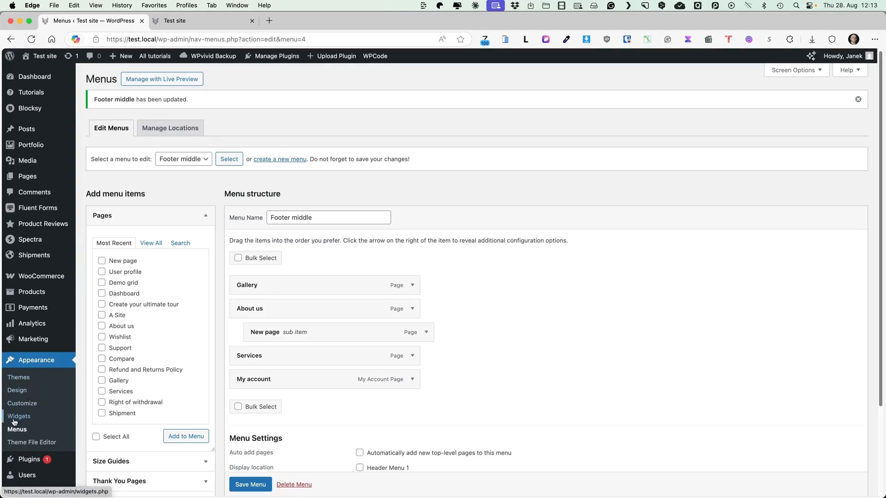
Open the Main menu for editing in the site Customizer.
left_click(32, 405)
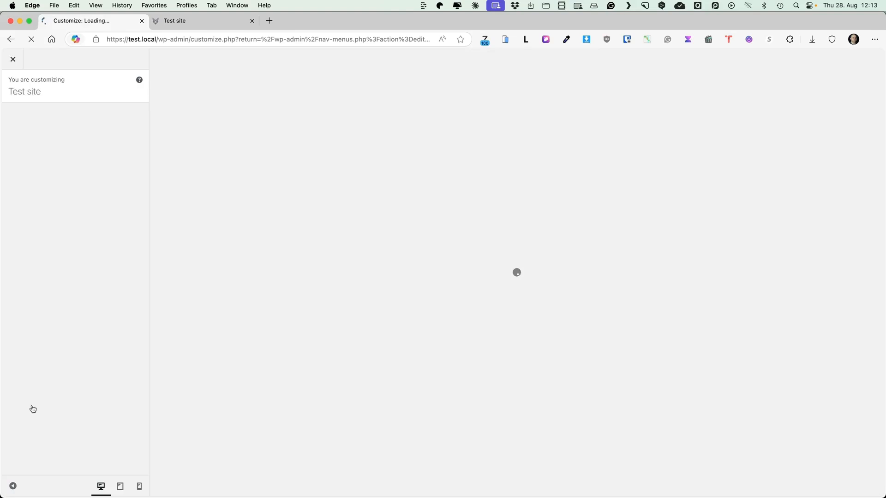
scroll(69, 305, "down", 10)
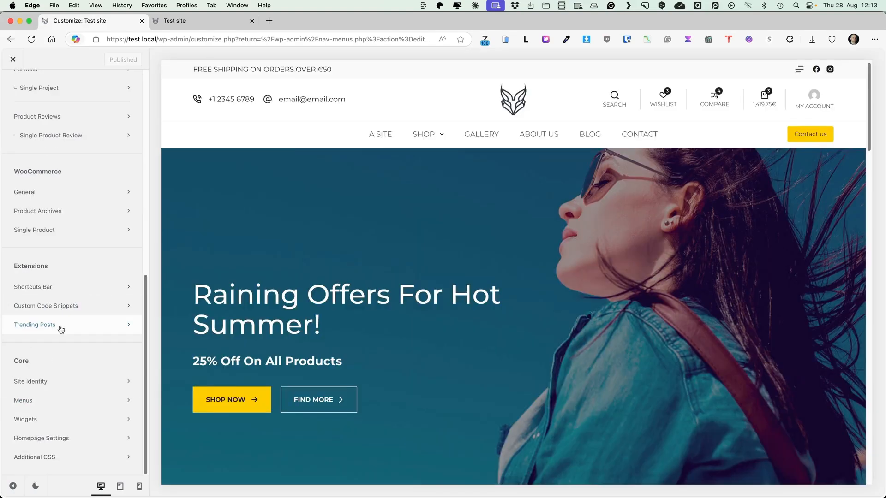
left_click(40, 402)
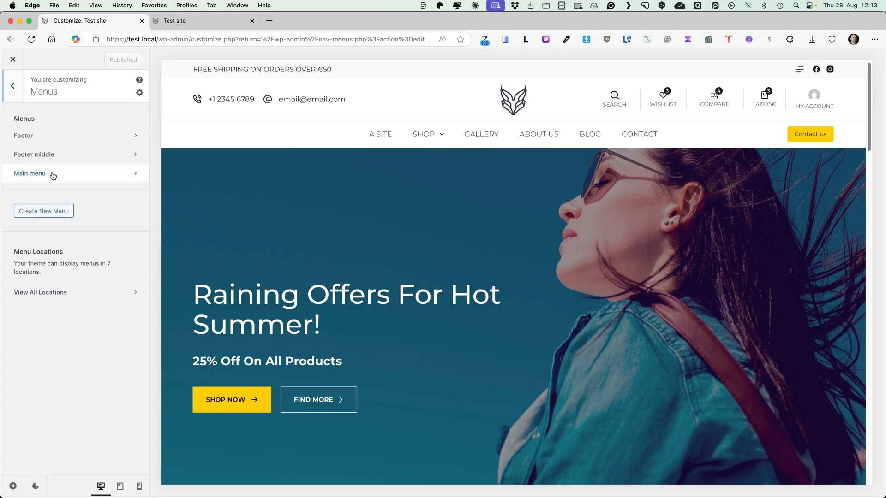
left_click(53, 174)
Add the Blog and Demo grid pages to the Main menu, placing Blog after Some storage as its sibling and Demo grid beneath that Blog item.
scroll(95, 257, "down", 10)
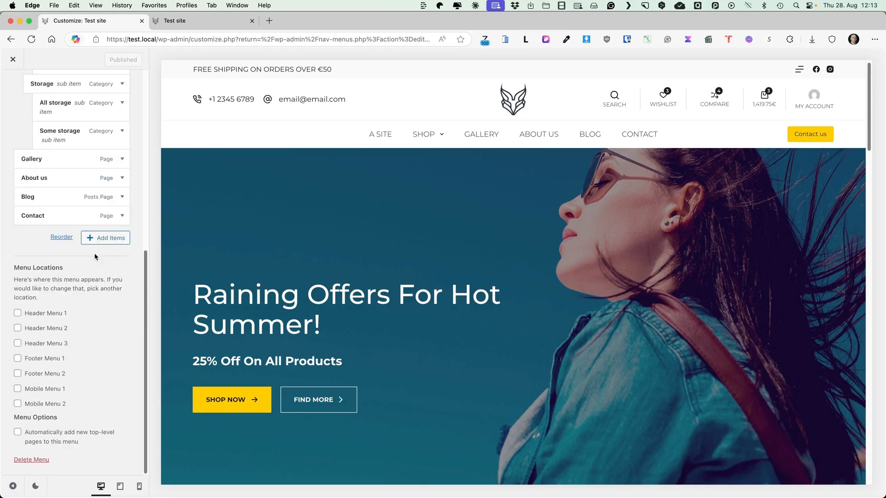
scroll(97, 261, "up", 3)
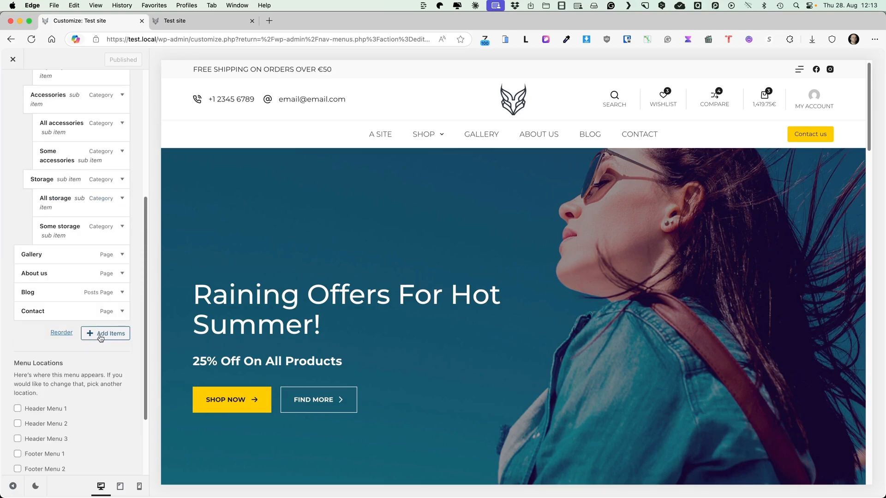
left_click(102, 334)
left_click(166, 154)
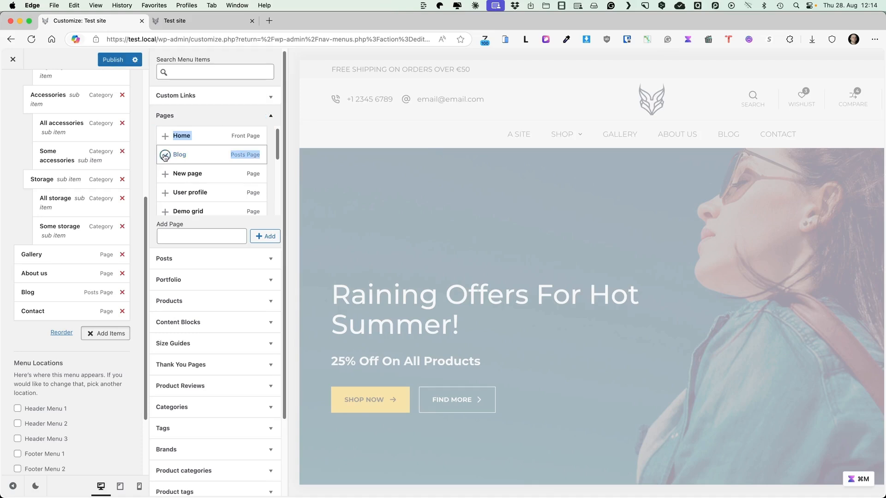
left_click(166, 211)
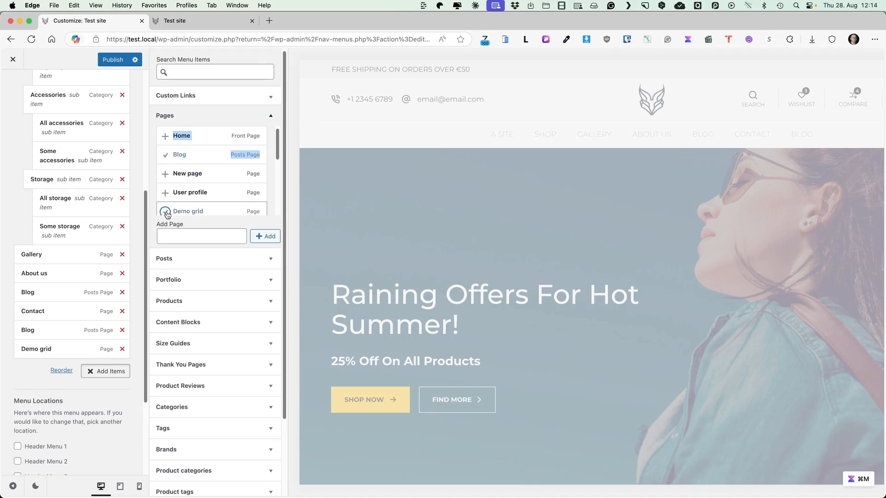
left_click_drag(48, 325, 68, 249)
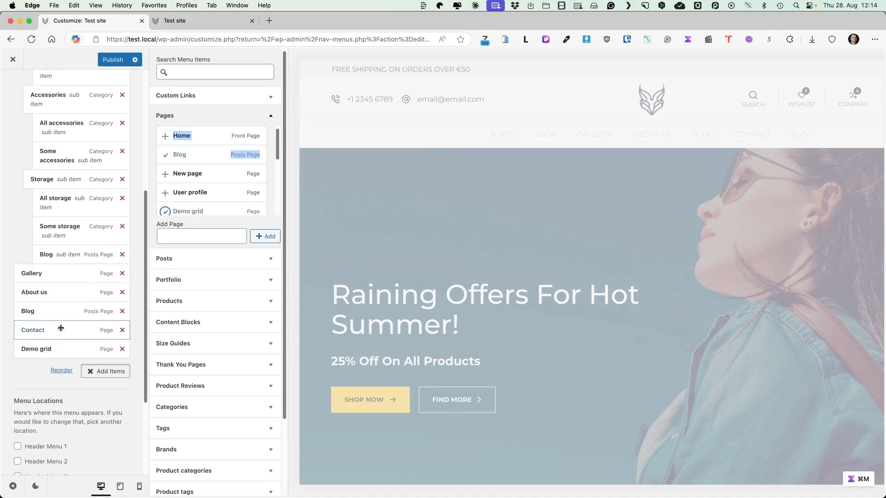
left_click_drag(55, 343, 81, 271)
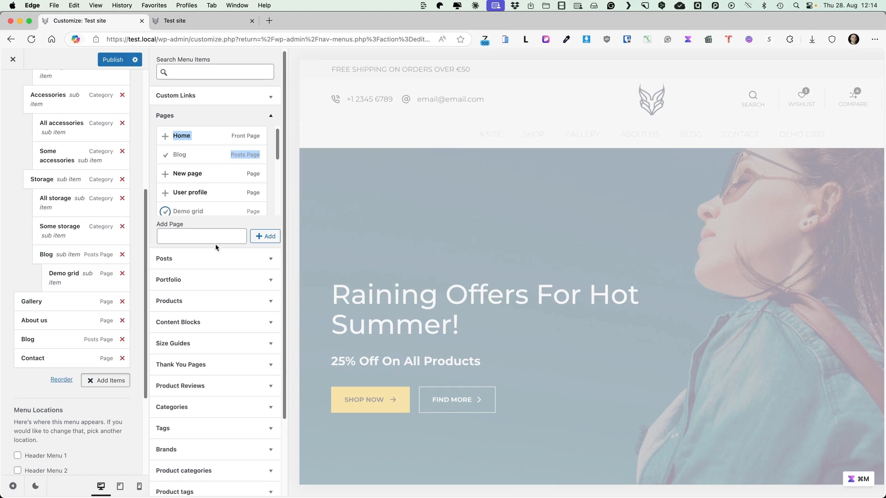
Create two pages named "Another new page" and "Page nr 2" directly from the Main menu's item list.
left_click(196, 237)
type("Anothe")
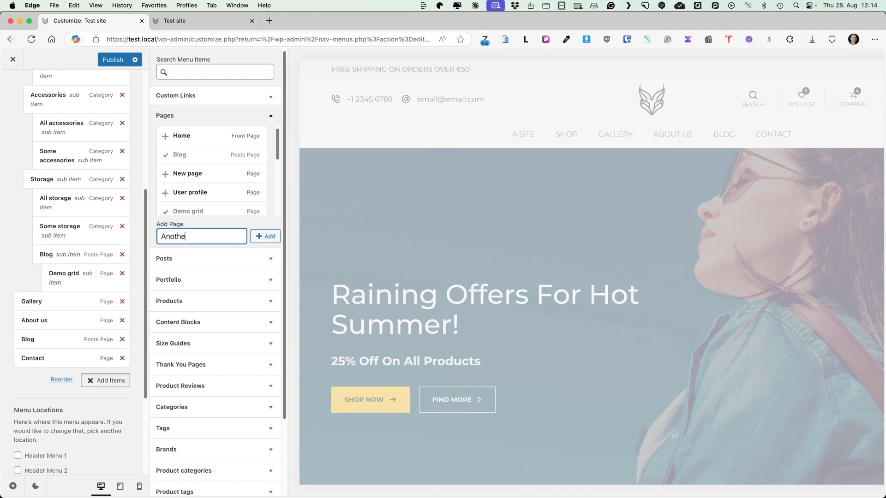
type("r new page")
key("Return")
type("Pag")
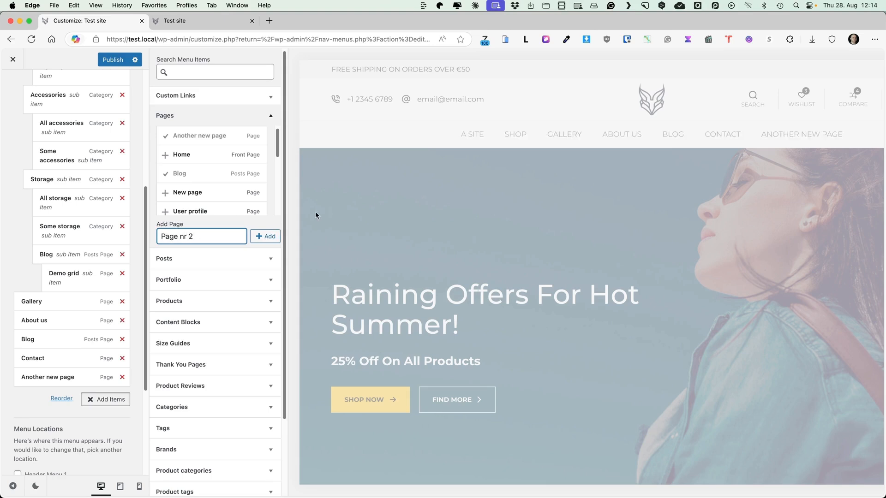
type("e nr 2")
key("Return")
Nest "Another new page" under Gallery and "Page nr 2" beneath it, and publish the menu changes.
left_click_drag(51, 373, 53, 323)
left_click_drag(48, 397, 69, 347)
left_click(113, 59)
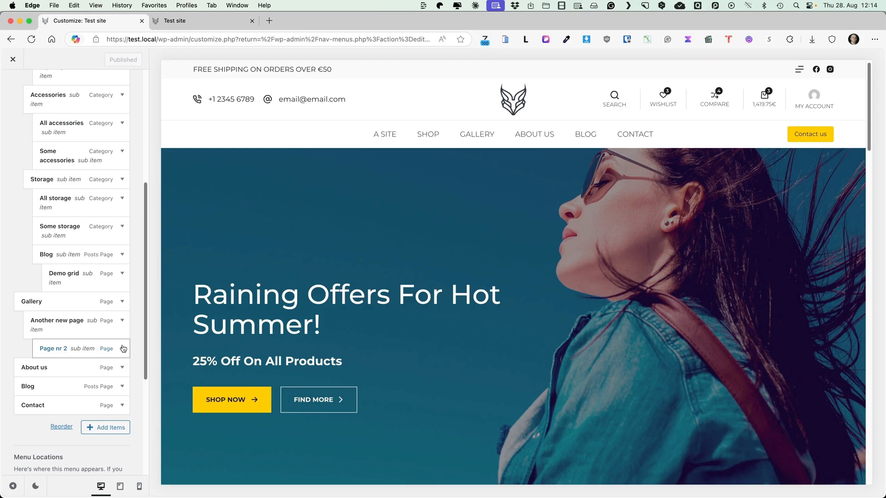
Remove "Page nr 2" and "Another new page" from the Main menu, publish the change and leave the Customizer.
left_click(122, 349)
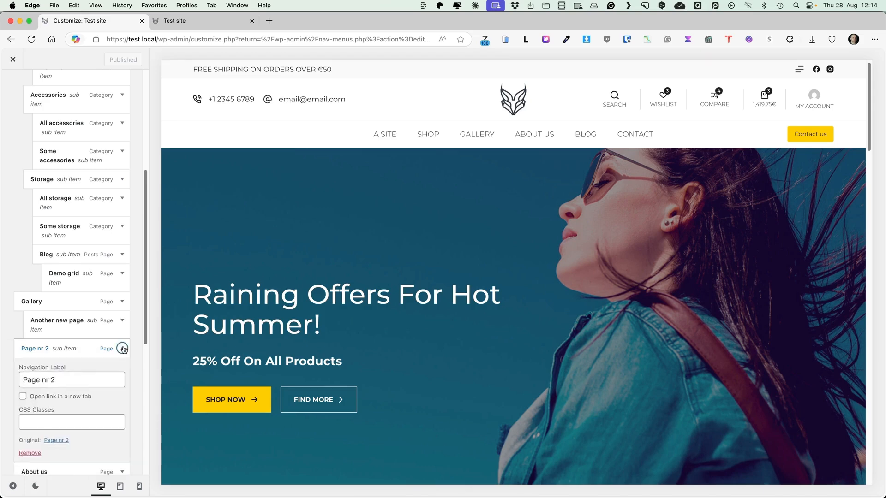
scroll(122, 349, "down", 1)
left_click(25, 429)
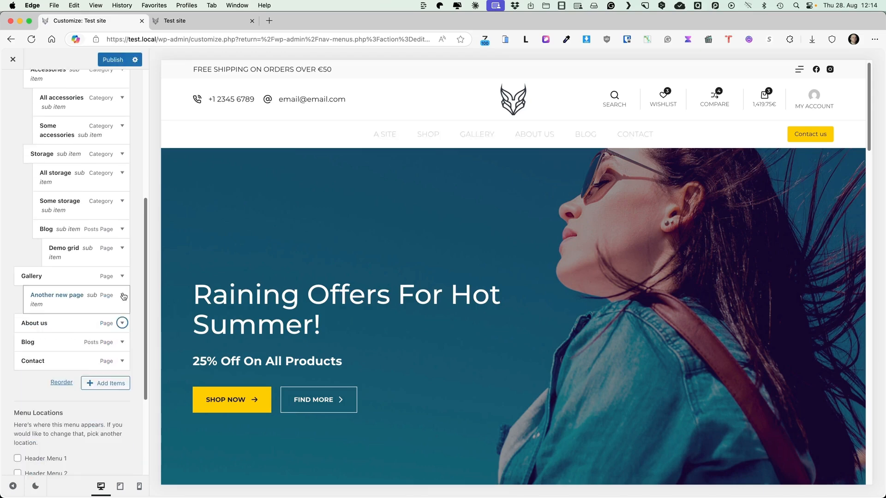
left_click(123, 292)
left_click(28, 409)
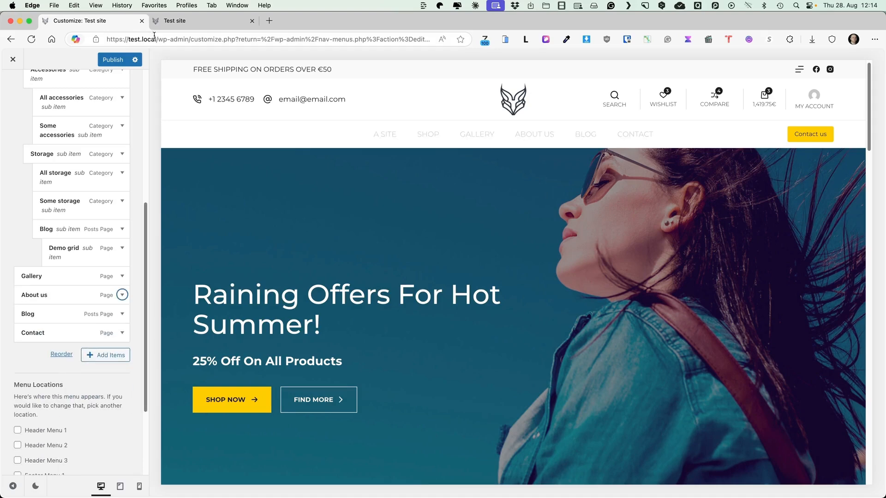
left_click(106, 62)
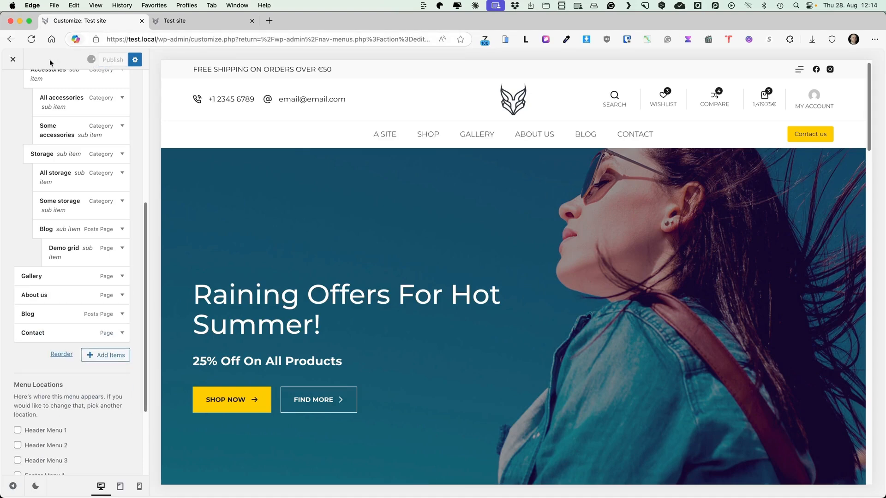
left_click(13, 59)
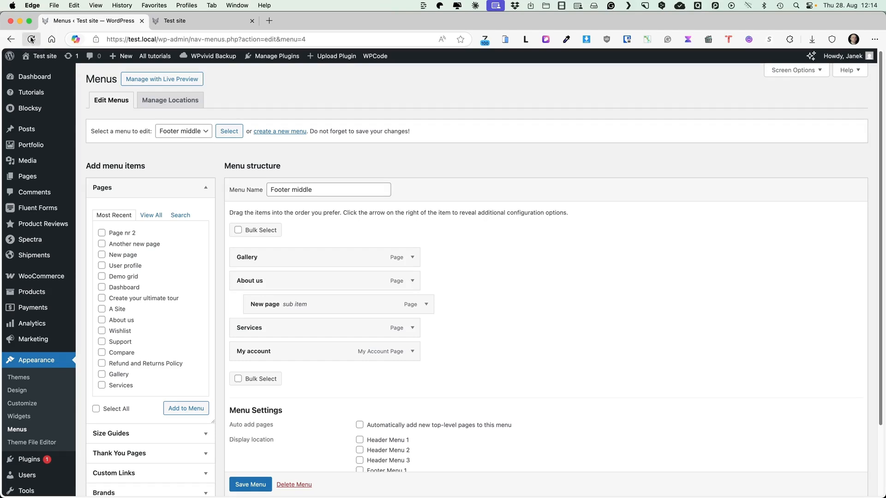
left_click(239, 230)
left_click(253, 304)
left_click(238, 230)
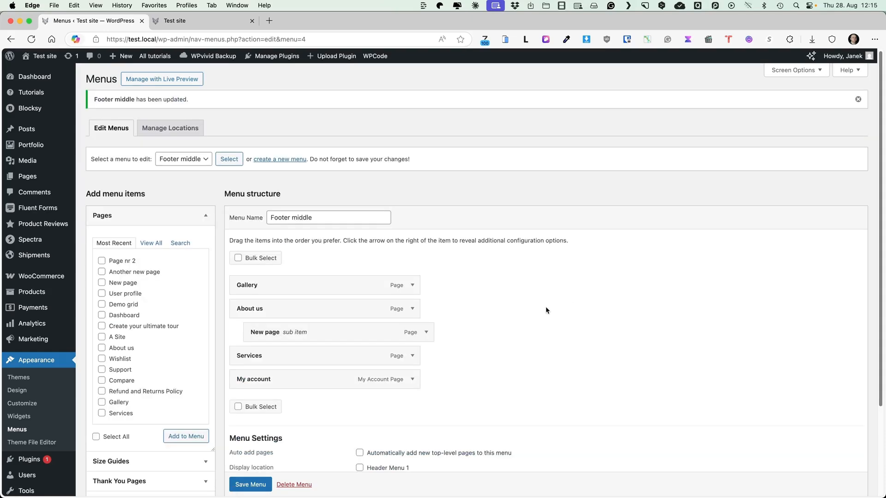
Remove the "New page" sub item from the Footer middle menu and save the menu.
left_click(427, 339)
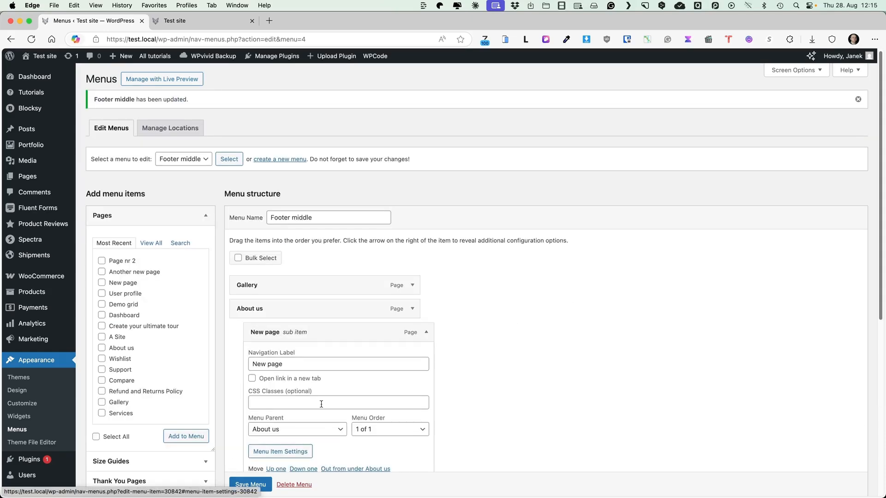
scroll(295, 422, "down", 5)
left_click(257, 325)
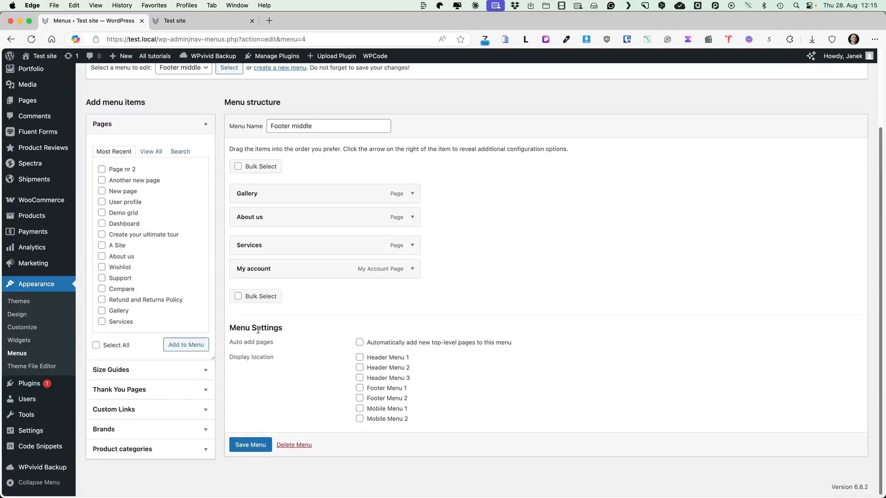
left_click(256, 443)
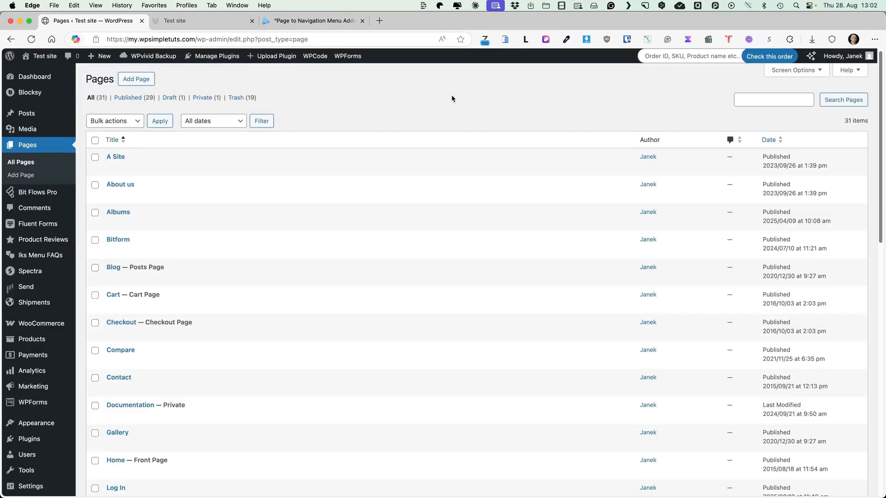
Open the "A Site" page for editing and examine the Main menu's structure in its Menu Manager.
left_click(112, 157)
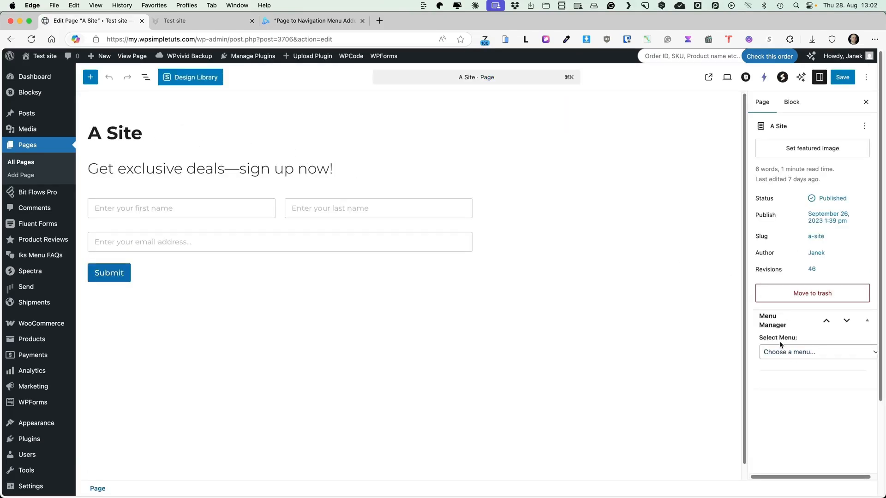
left_click(795, 354)
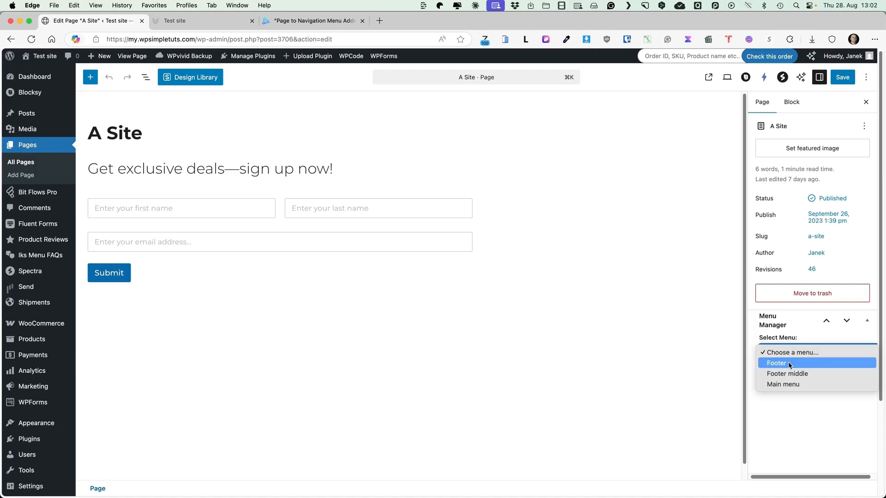
left_click(783, 384)
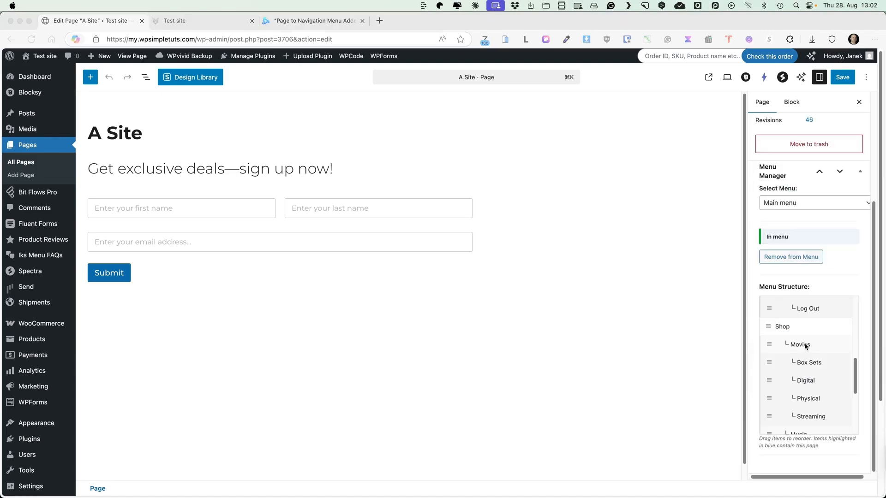
scroll(804, 344, "up", 5)
scroll(799, 336, "down", 10)
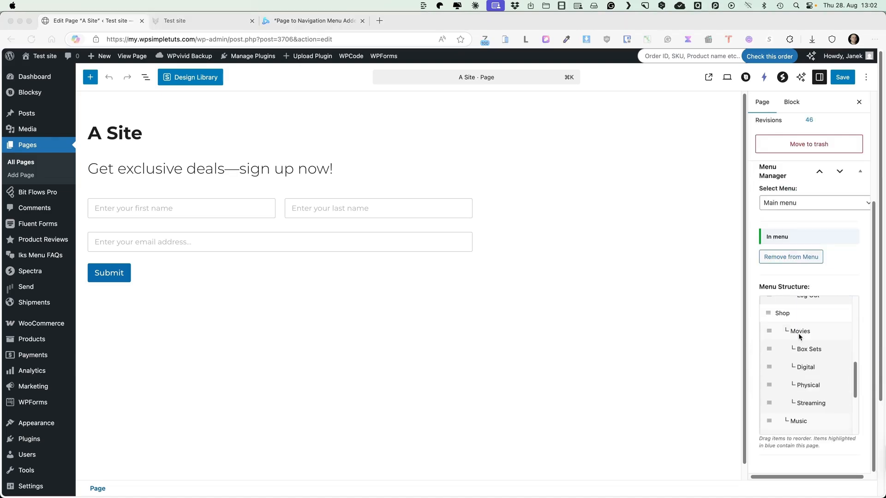
Move Services above About us in the Footer middle menu through the Menu Manager, and check the order in the live site's footer.
left_click(798, 202)
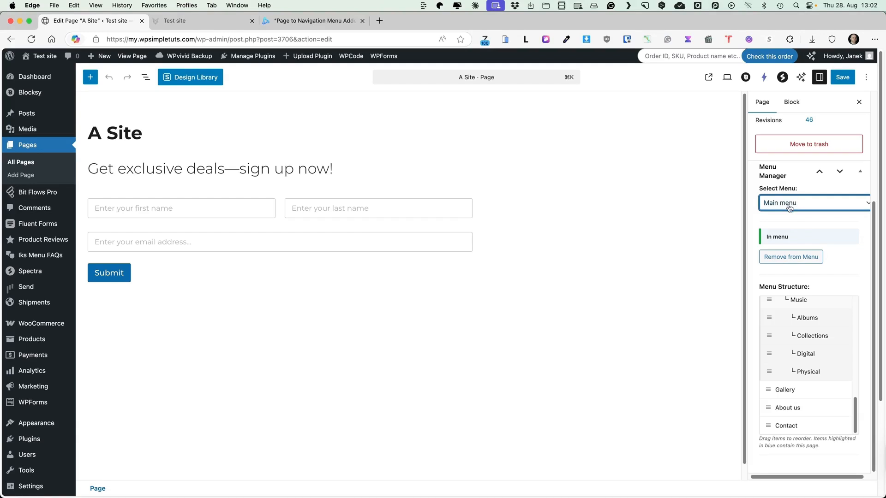
left_click(790, 207)
left_click(779, 192)
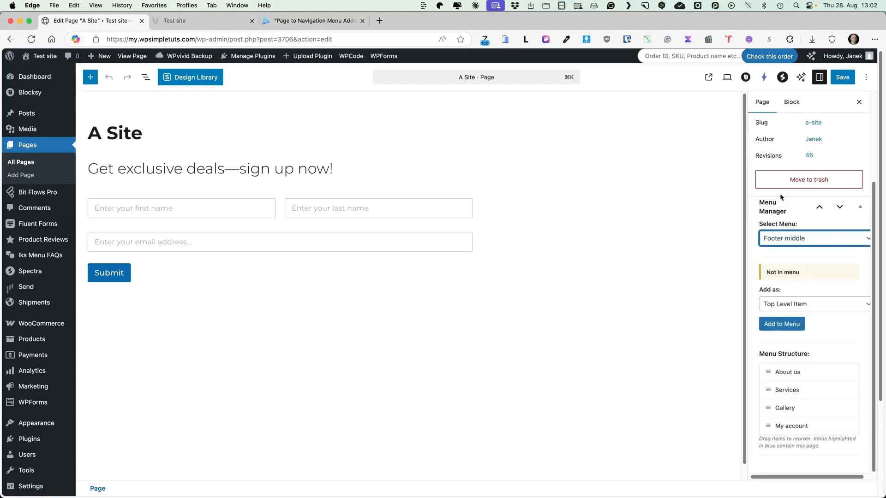
scroll(775, 392, "down", 5)
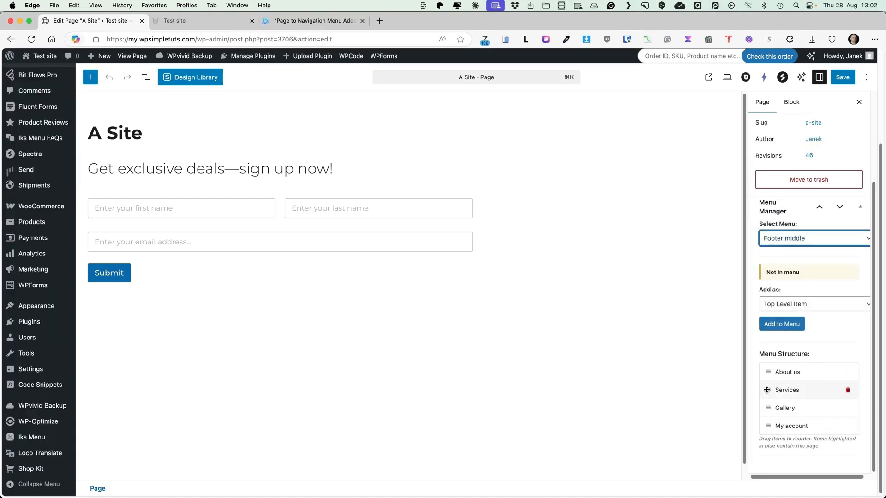
left_click_drag(767, 390, 767, 370)
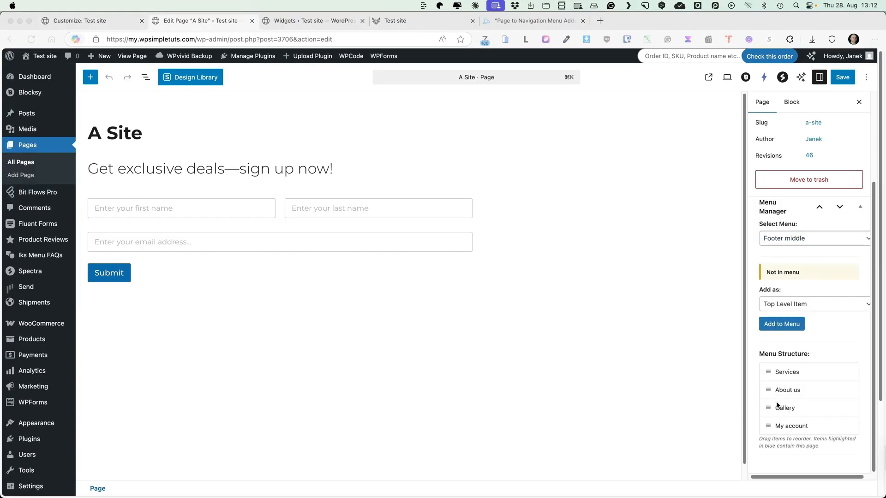
left_click(409, 21)
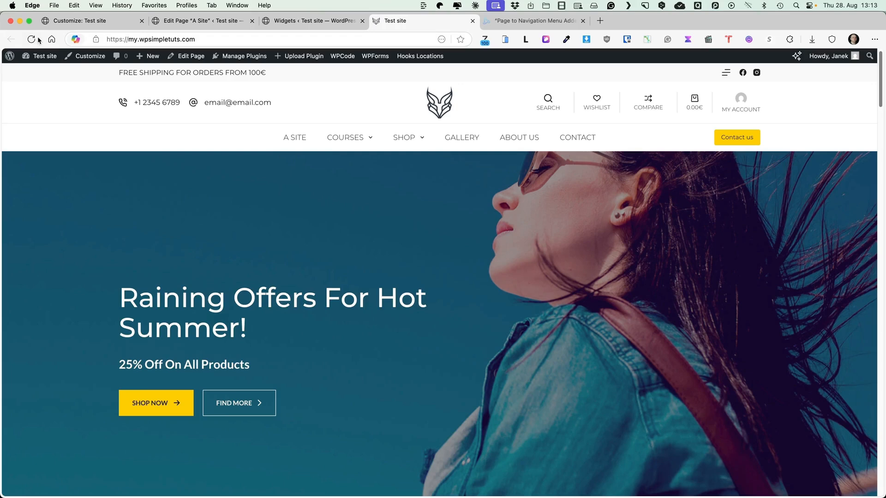
Move Services to the end of the Footer middle menu through the Menu Manager, and check the order in the live site's footer.
left_click(38, 40)
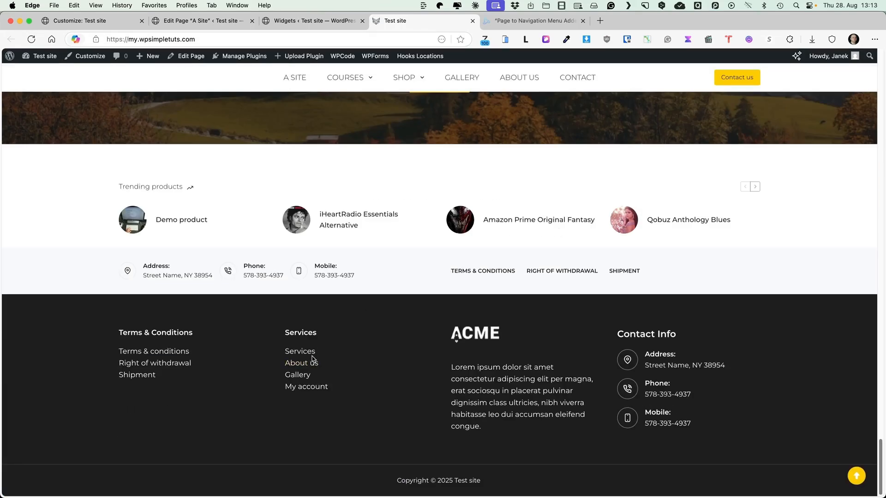
left_click(201, 23)
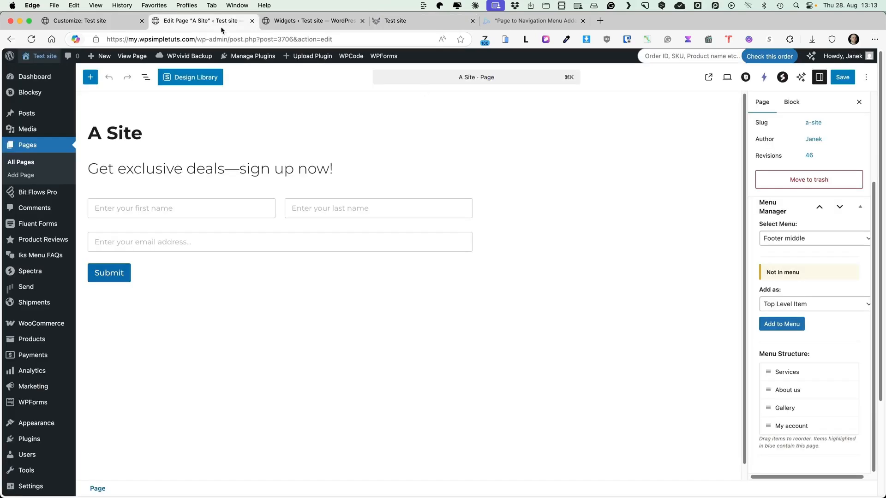
left_click_drag(768, 372, 775, 431)
left_click(407, 21)
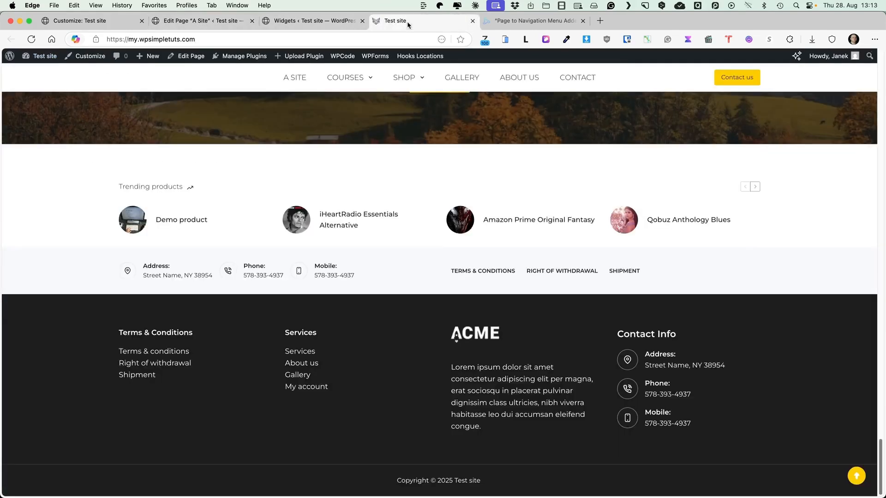
left_click(31, 39)
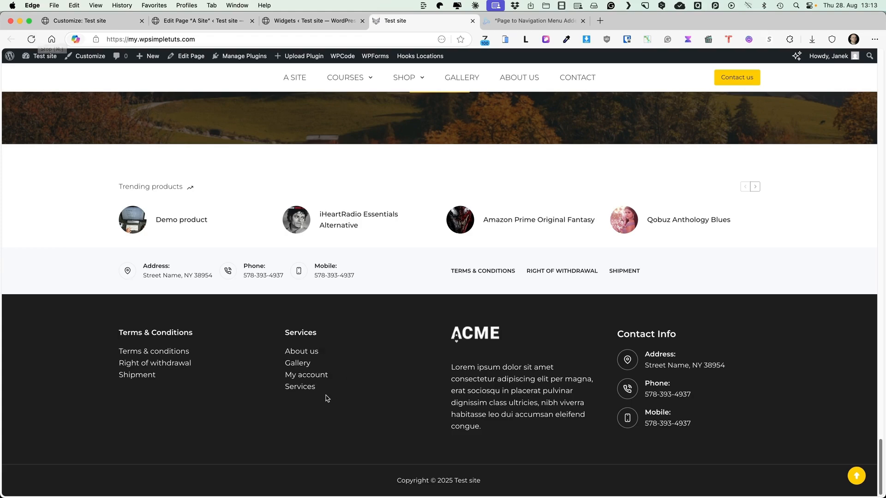
Add the A Site page to the Footer middle menu as a child of About us, and check it in the live site's footer.
left_click(207, 21)
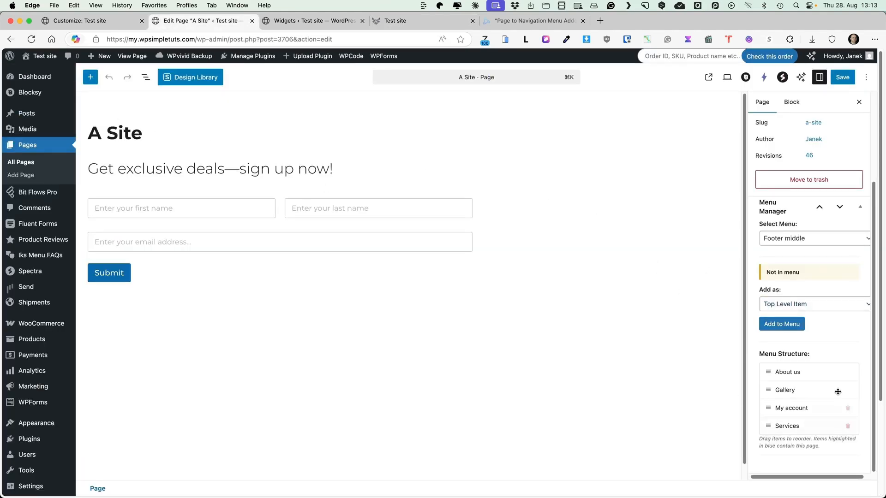
left_click(783, 304)
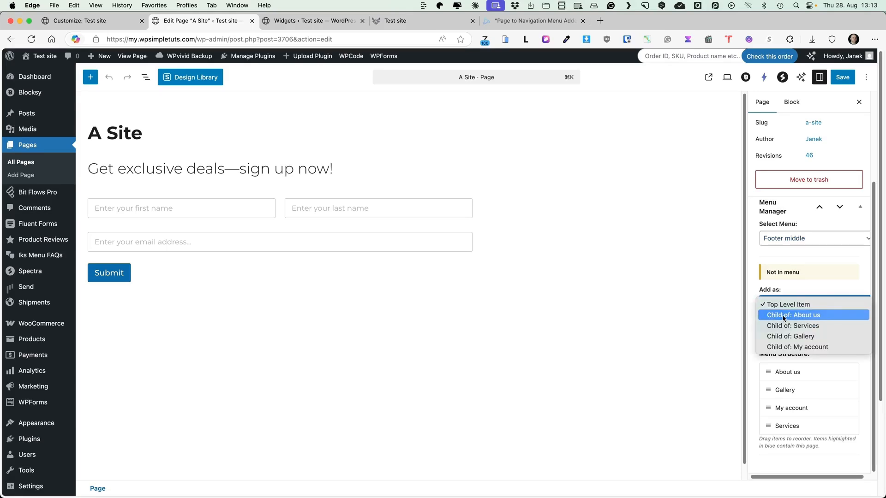
left_click(789, 317)
left_click(780, 323)
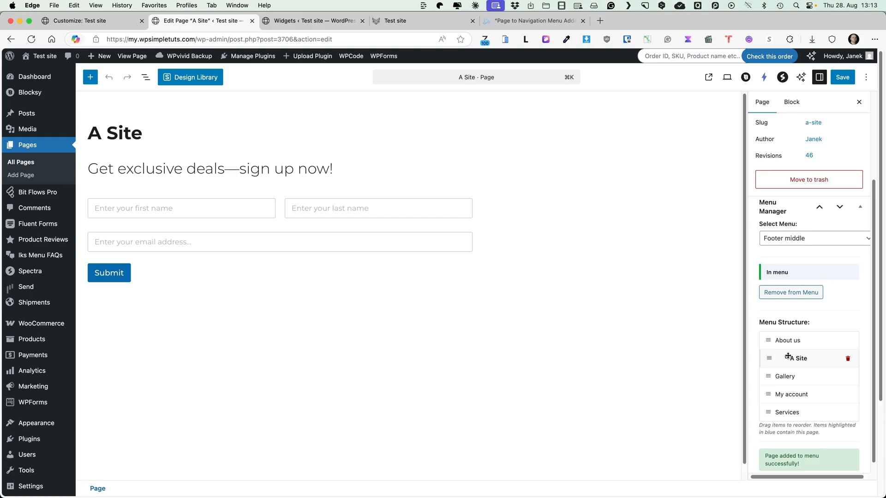
left_click(415, 21)
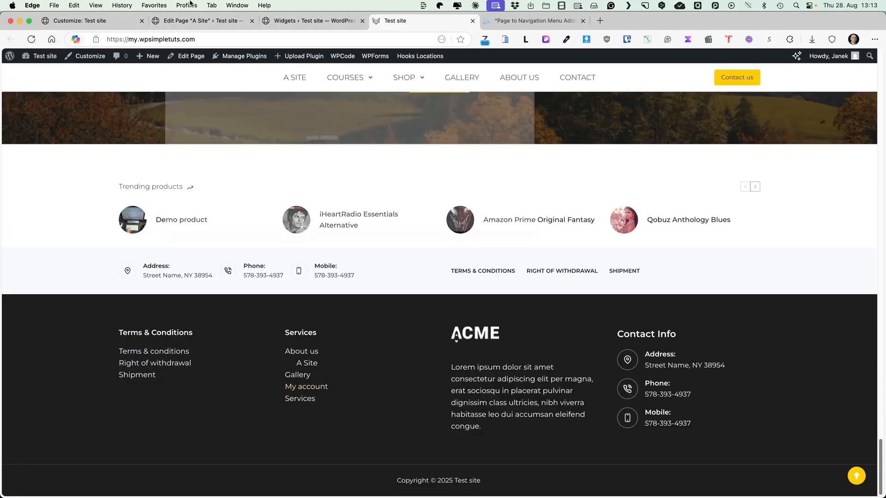
Delete the A Site sub item from the Footer middle menu in the Menu Manager.
left_click(215, 23)
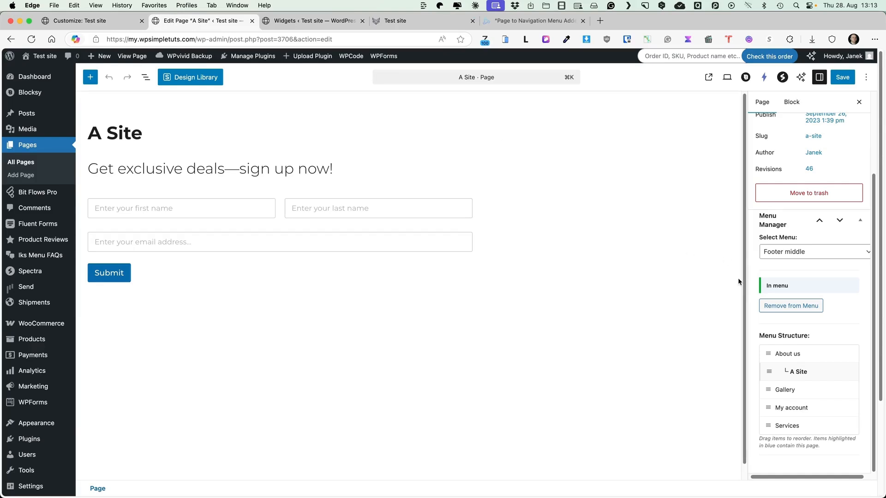
left_click(848, 373)
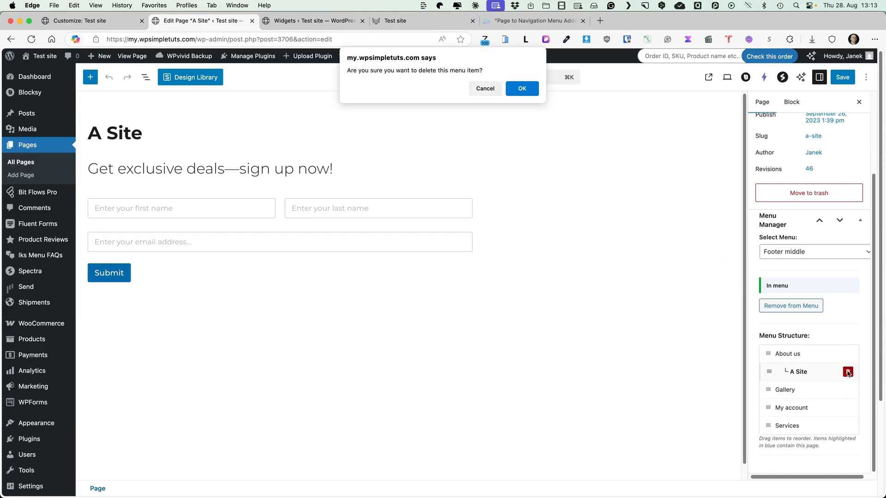
left_click(522, 88)
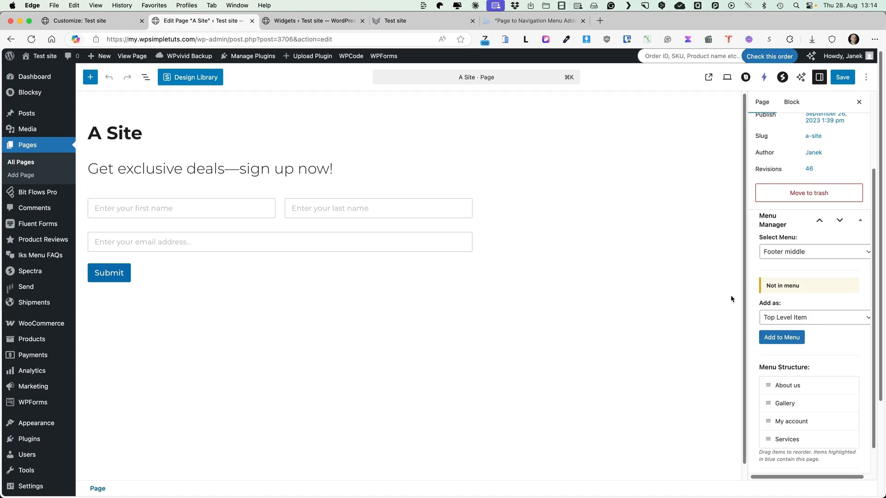
Switch the Menu Manager to the Footer menu and examine its structure and placement choices.
left_click(814, 252)
left_click(804, 241)
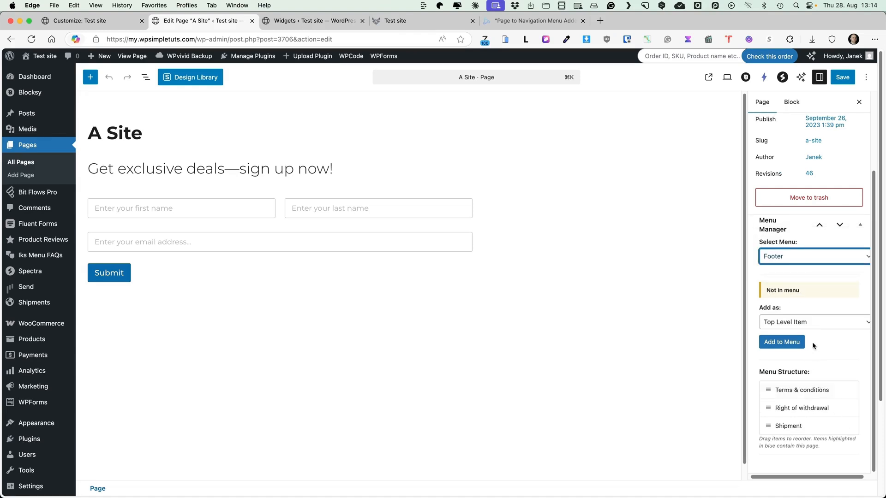
left_click(800, 323)
left_click(800, 323)
Switch to the Main menu, move A Site between Gallery and About us, and check the order in the live site's header.
left_click(790, 257)
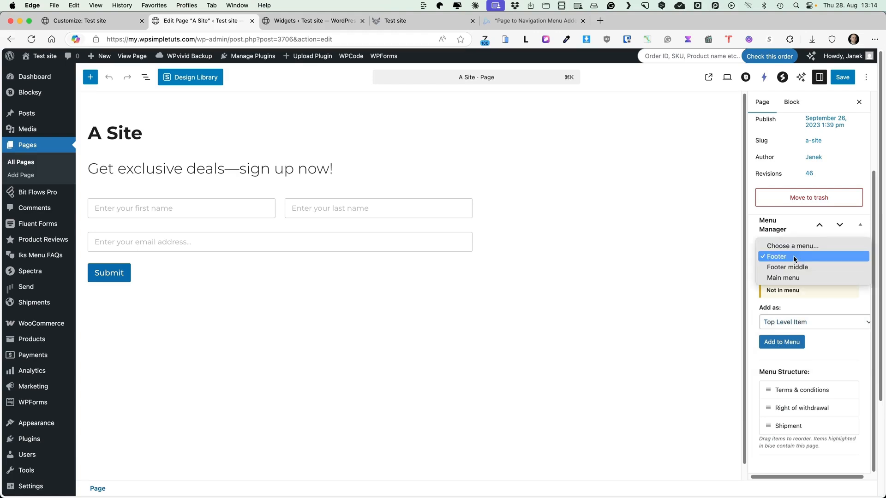
left_click(781, 278)
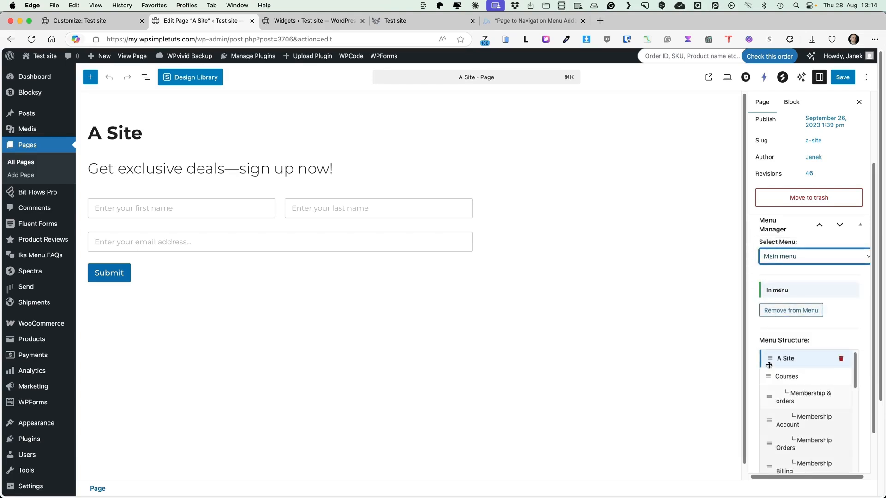
scroll(791, 369, "down", 2)
scroll(791, 370, "up", 3)
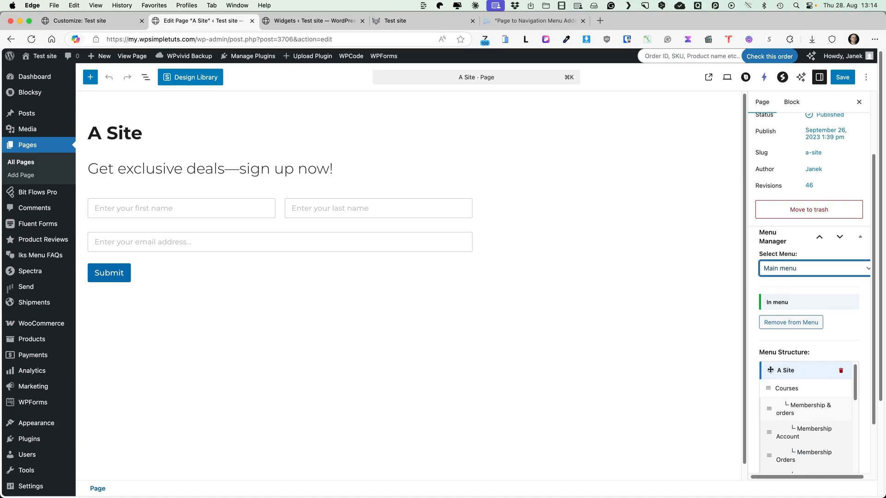
left_click(385, 20)
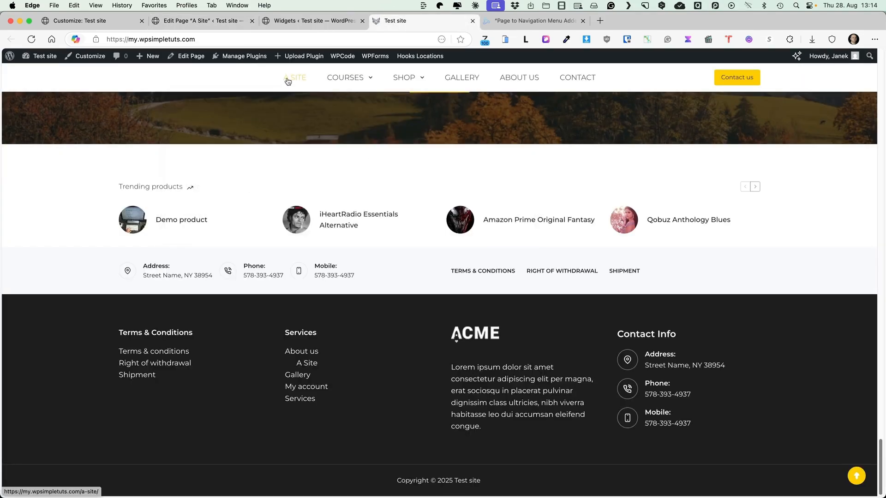
left_click(203, 20)
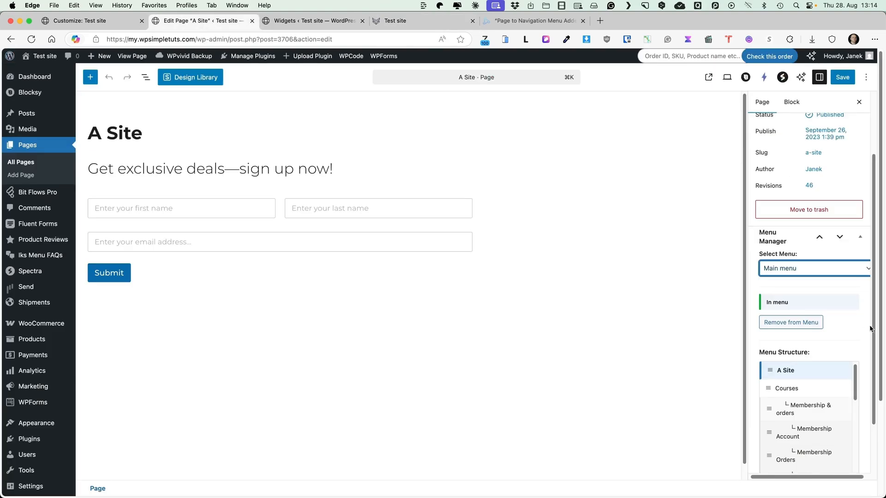
mouse_move(769, 384)
left_mouse_down()
mouse_move(766, 376)
mouse_move(768, 387)
mouse_move(779, 387)
left_mouse_up()
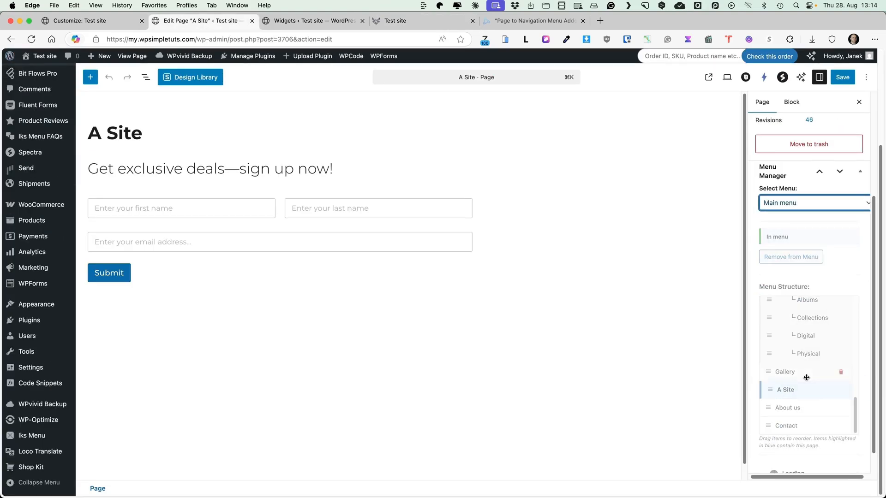
left_click(388, 20)
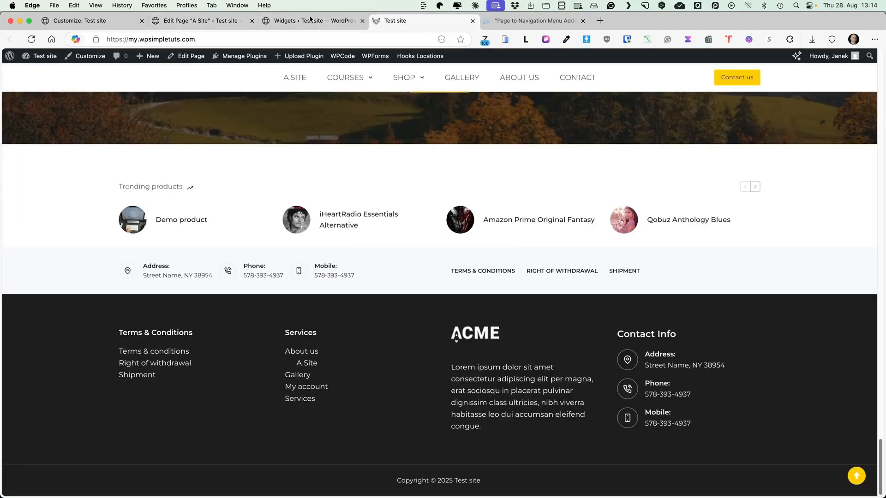
left_click(32, 41)
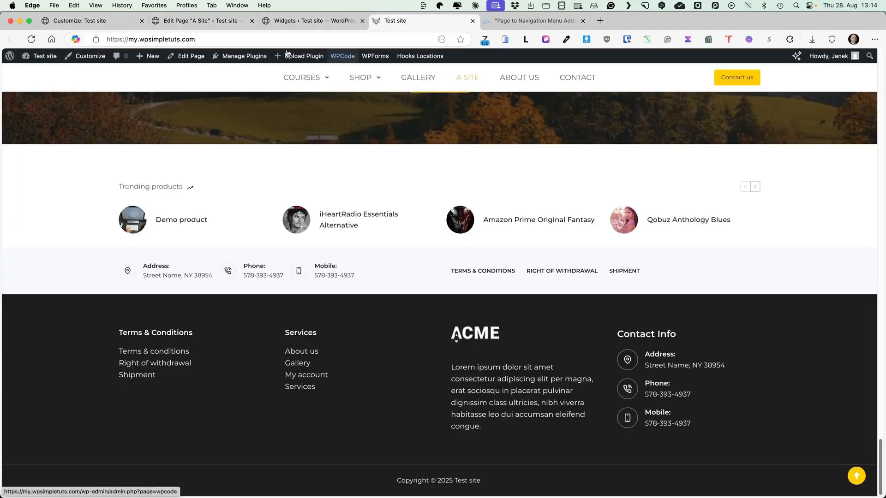
Move A Site back to the start of the Main menu and check the order in the live site's header.
left_click(198, 20)
left_click_drag(769, 390, 778, 303)
left_click(395, 21)
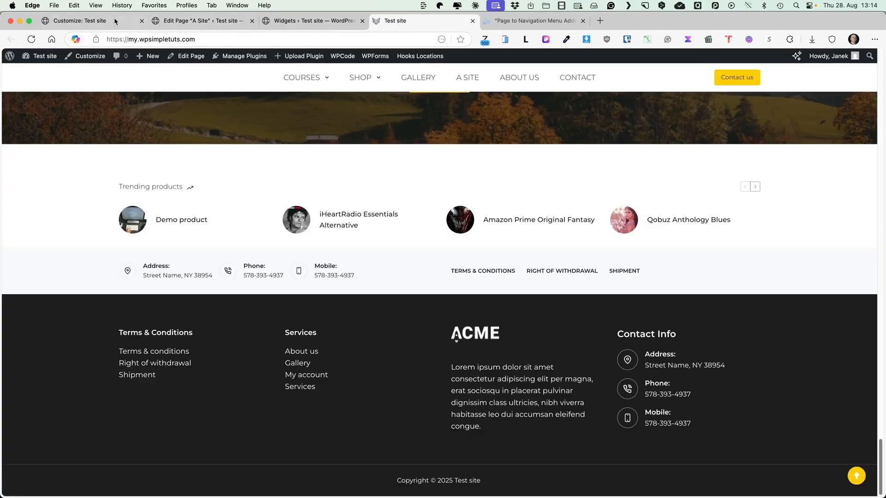
left_click(33, 39)
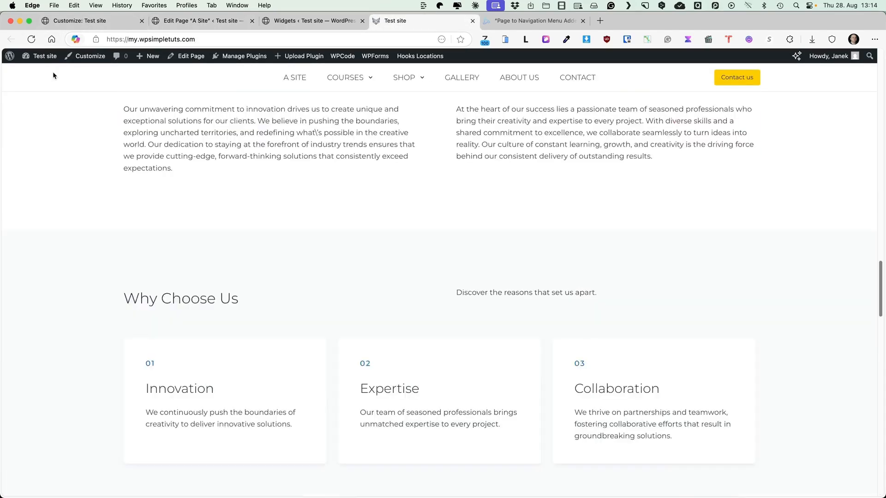
scroll(53, 76, "down", 15)
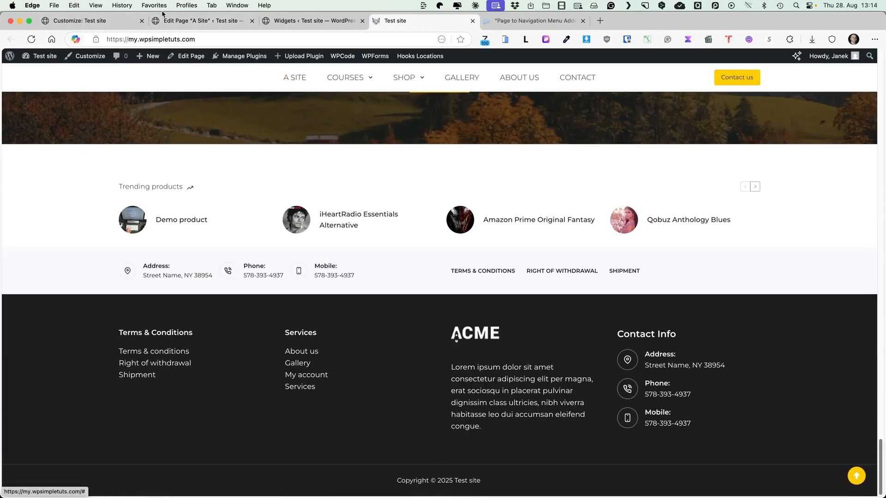
Open the "Hello there" post for editing from the list of all posts.
left_click(208, 22)
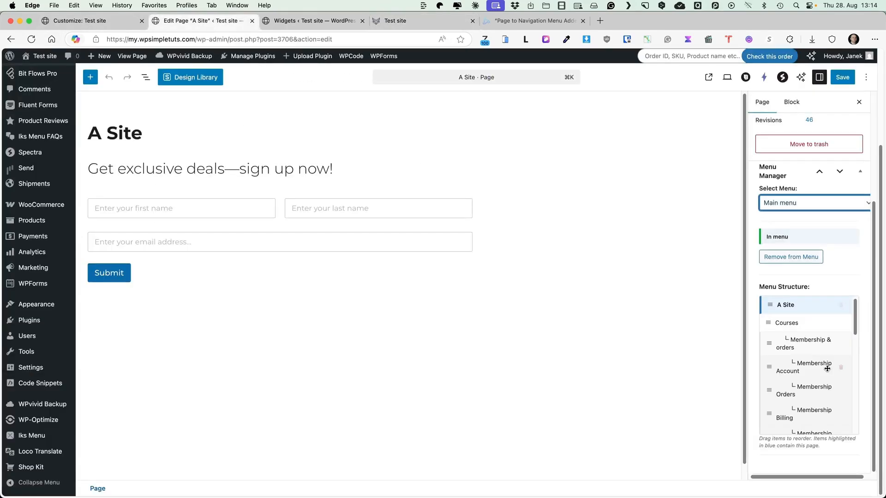
scroll(37, 115, "up", 5)
mouse_move(37, 113)
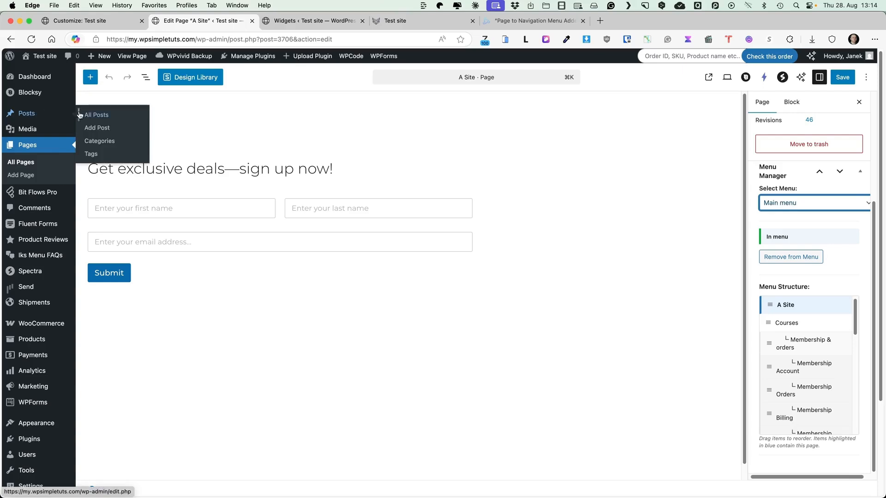
left_click(102, 116)
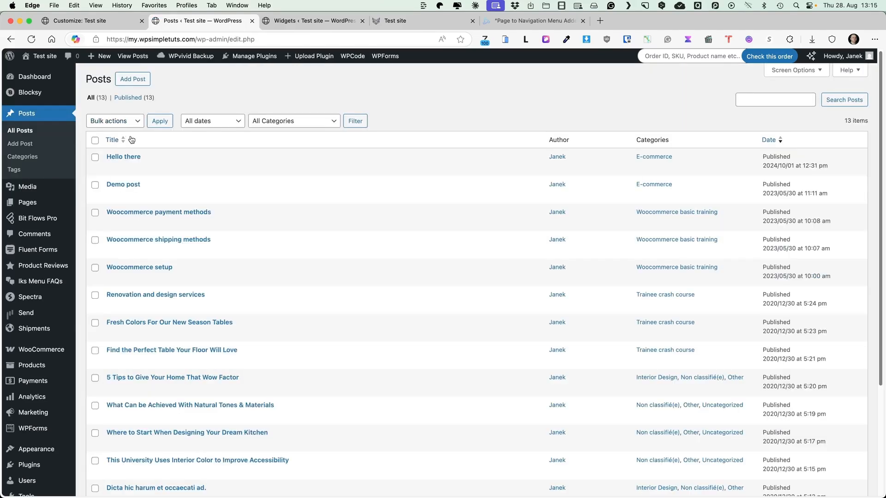
left_click(122, 157)
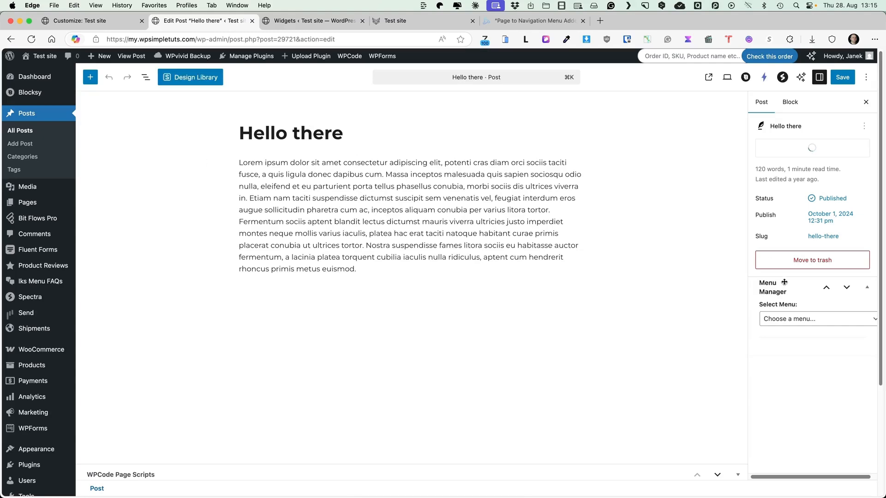
Add the "Hello there" post to the Main menu as a child of About us, and check it in the live site's header.
left_click(800, 372)
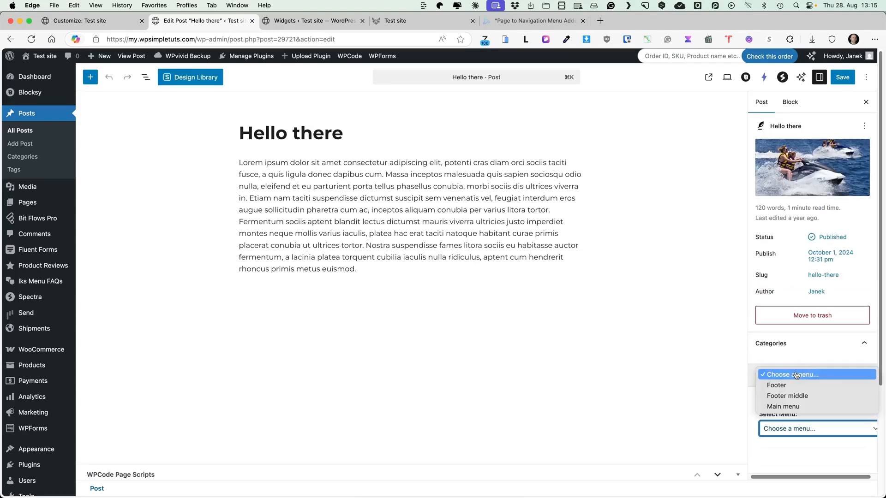
left_click(783, 407)
scroll(867, 371, "down", 5)
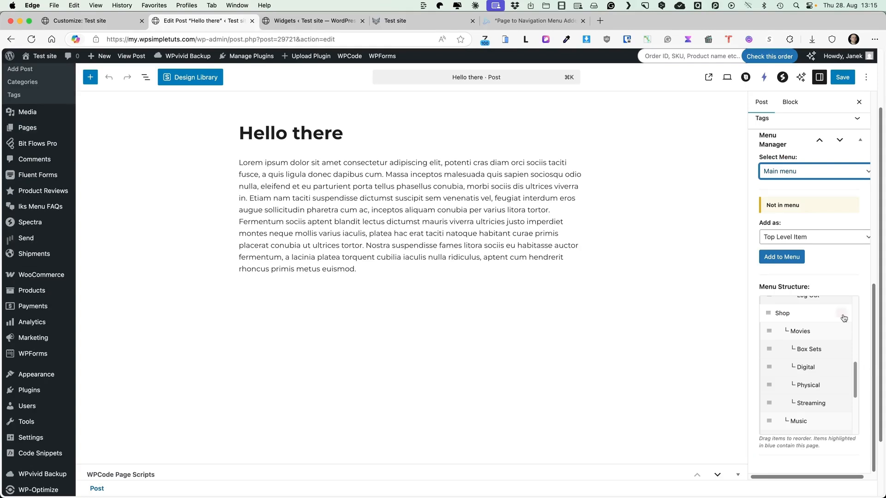
left_click(806, 238)
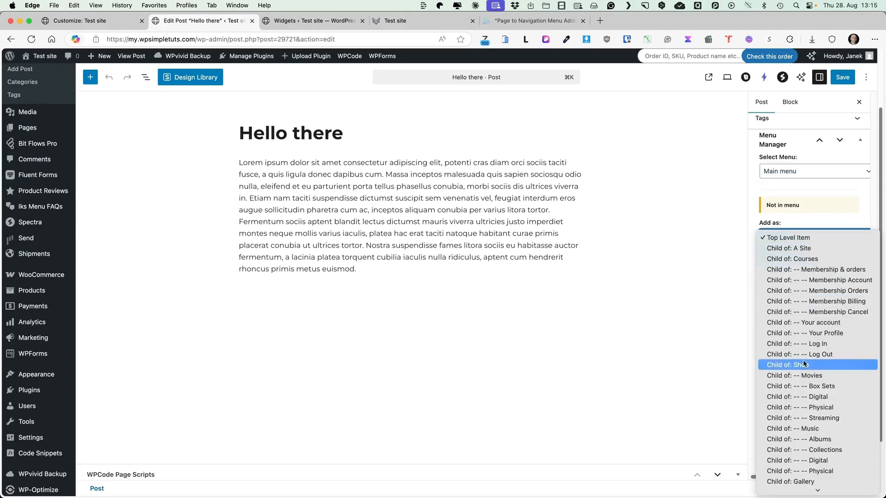
scroll(797, 371, "down", 1)
left_click(788, 467)
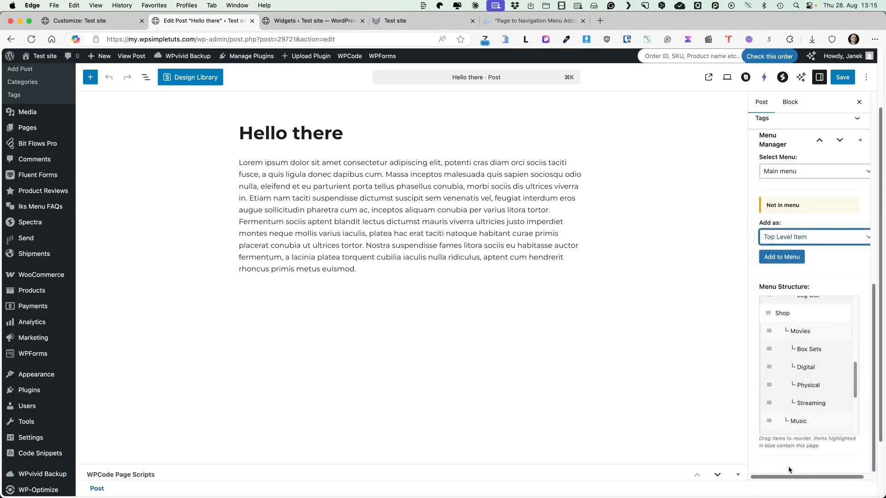
left_click(806, 237)
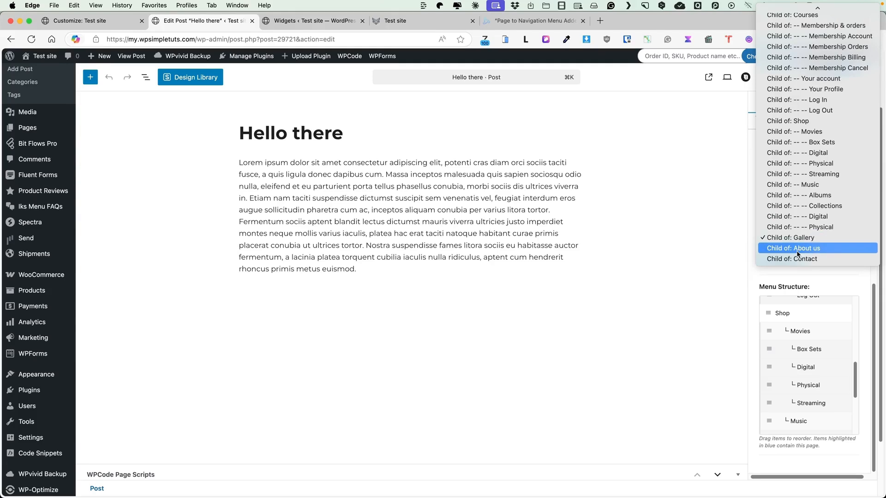
left_click(797, 249)
left_click(782, 258)
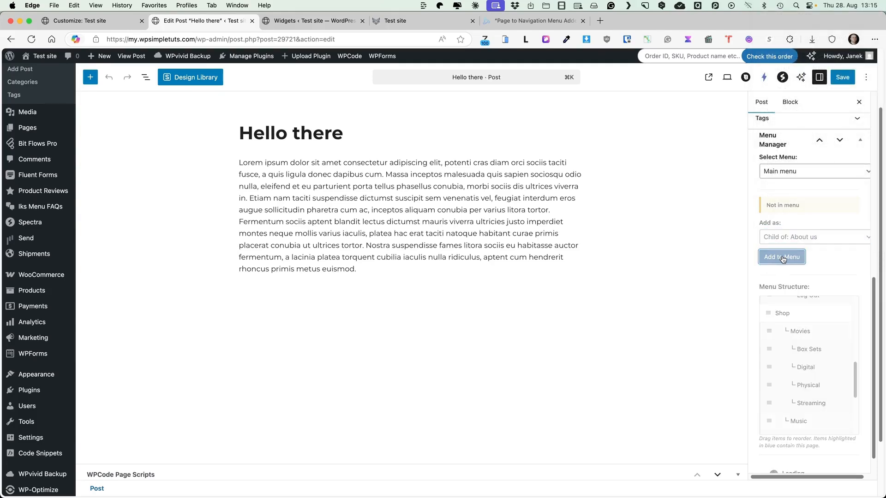
left_click(426, 21)
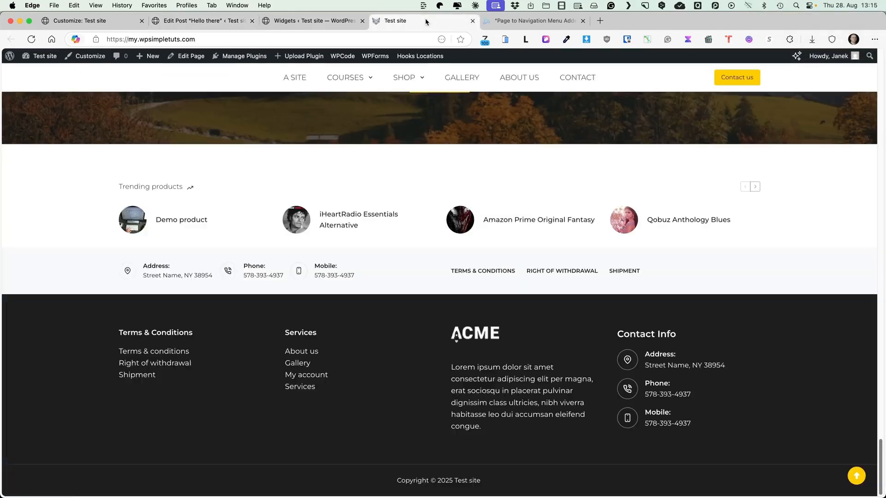
left_click(28, 40)
mouse_move(522, 77)
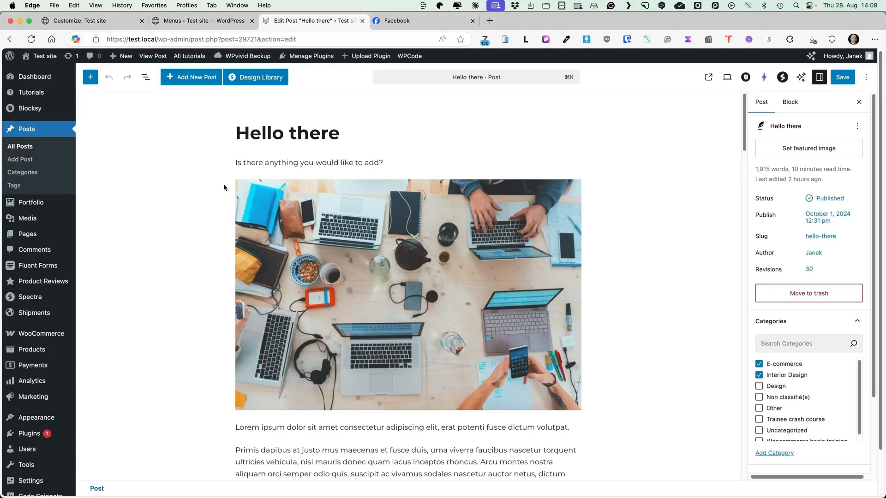
Open the site's Menus screen and view the settings of the About us item in the Footer middle menu.
scroll(52, 390, "down", 2)
mouse_move(47, 373)
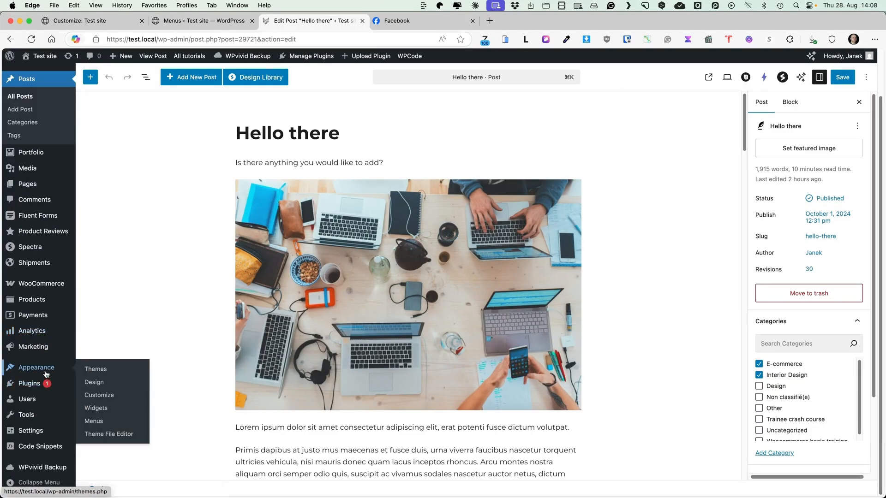
left_click(92, 420)
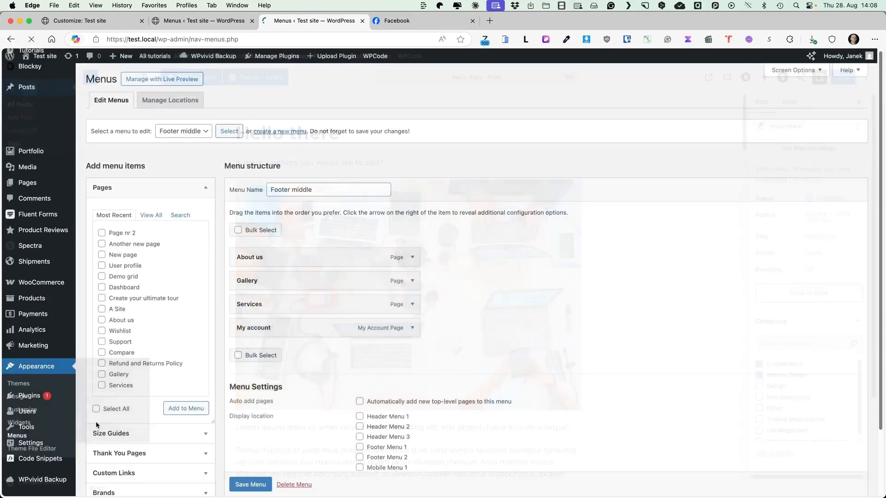
mouse_move(276, 257)
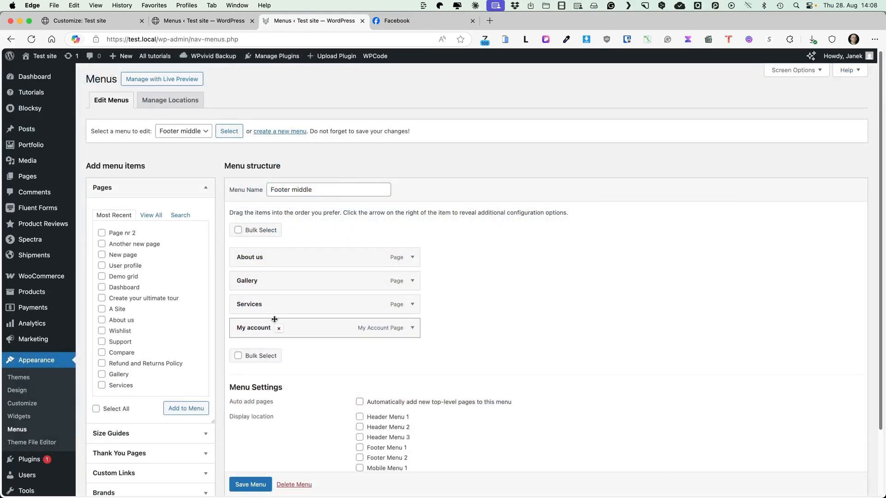
left_click(412, 257)
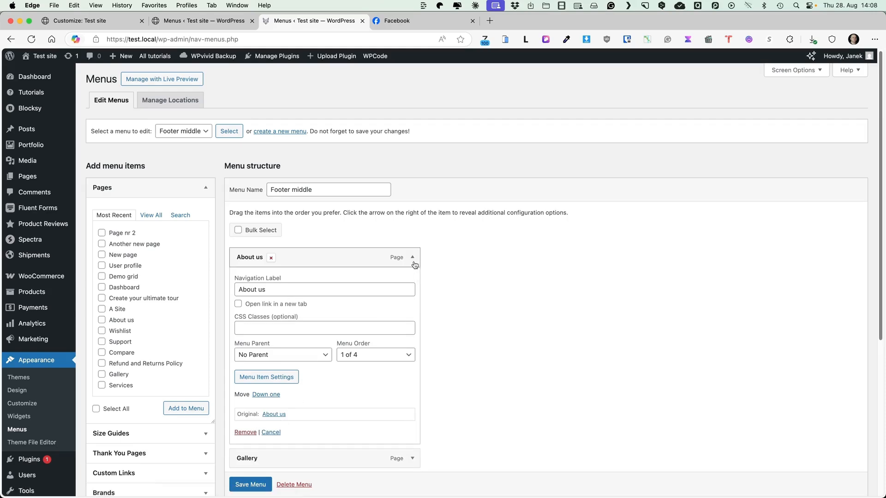
left_click(413, 259)
Delete the About us and Gallery items from the Footer middle menu and save the menu.
left_click(271, 258)
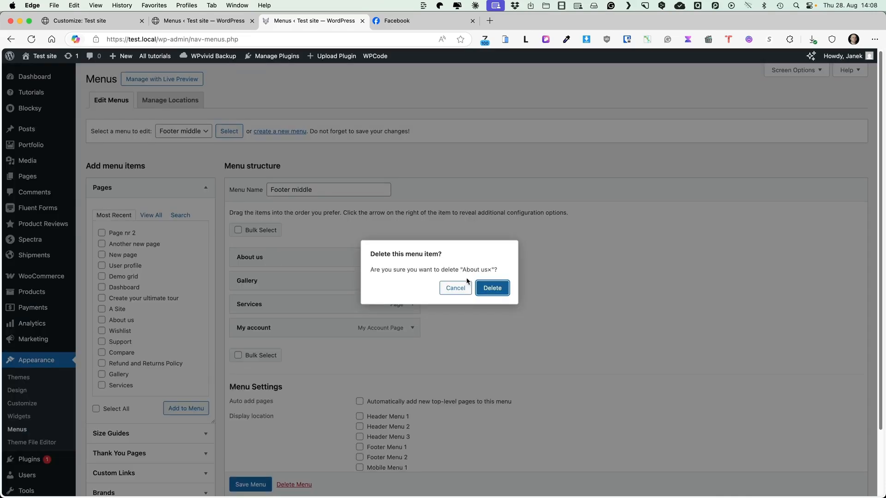
left_click(485, 287)
left_click(264, 299)
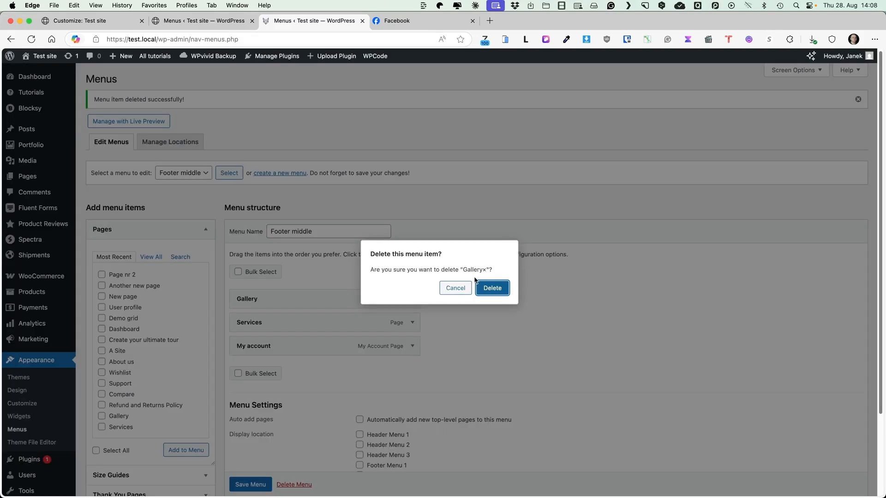
left_click(482, 286)
scroll(322, 416, "down", 1)
left_click(262, 484)
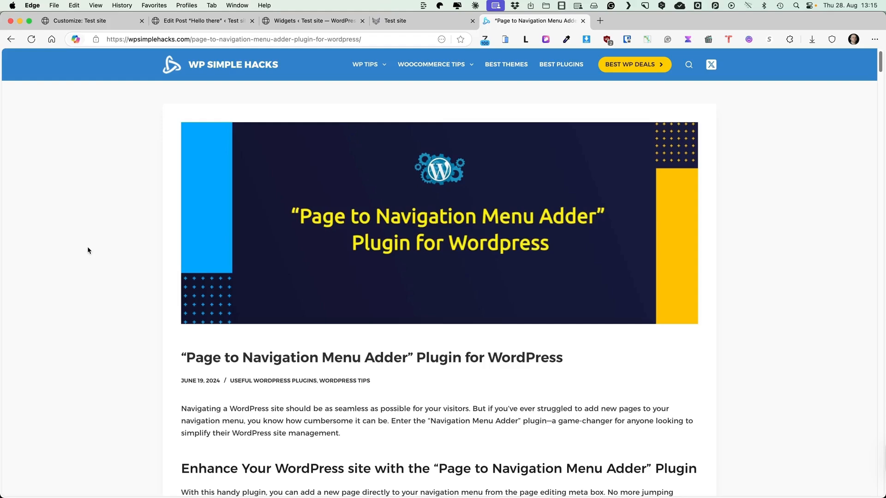
Look through the "Page to Navigation Menu Adder" plugin article on WP Simple Hacks, covering its code and the download section.
scroll(88, 250, "down", 10)
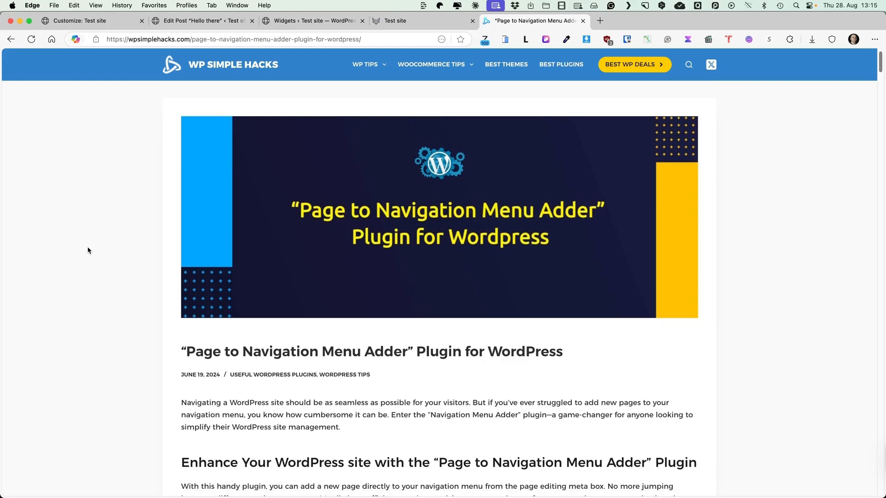
scroll(90, 250, "down", 20)
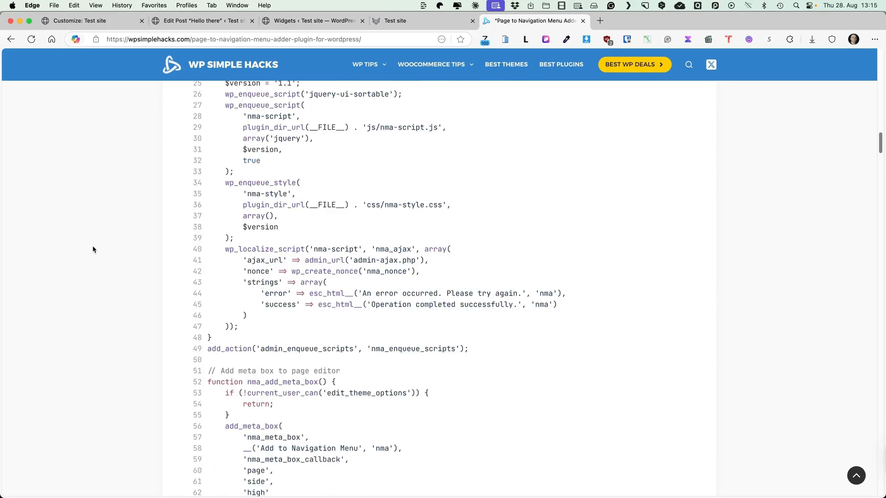
scroll(76, 243, "up", 15)
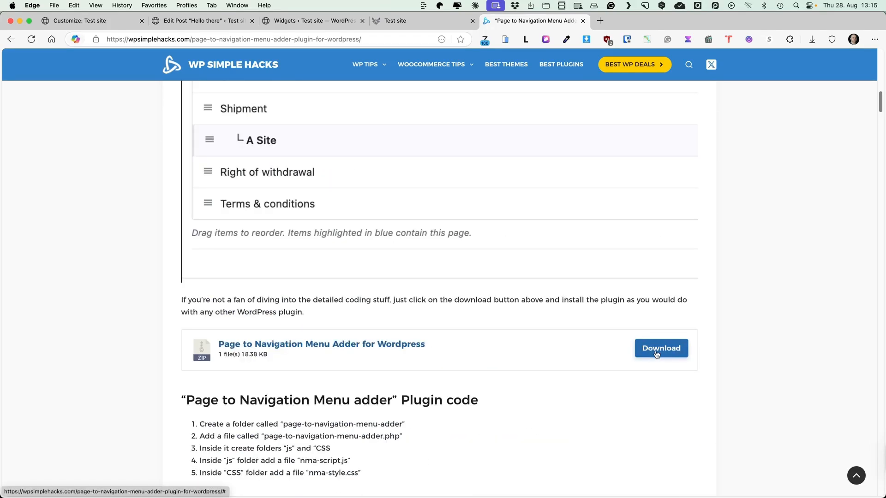